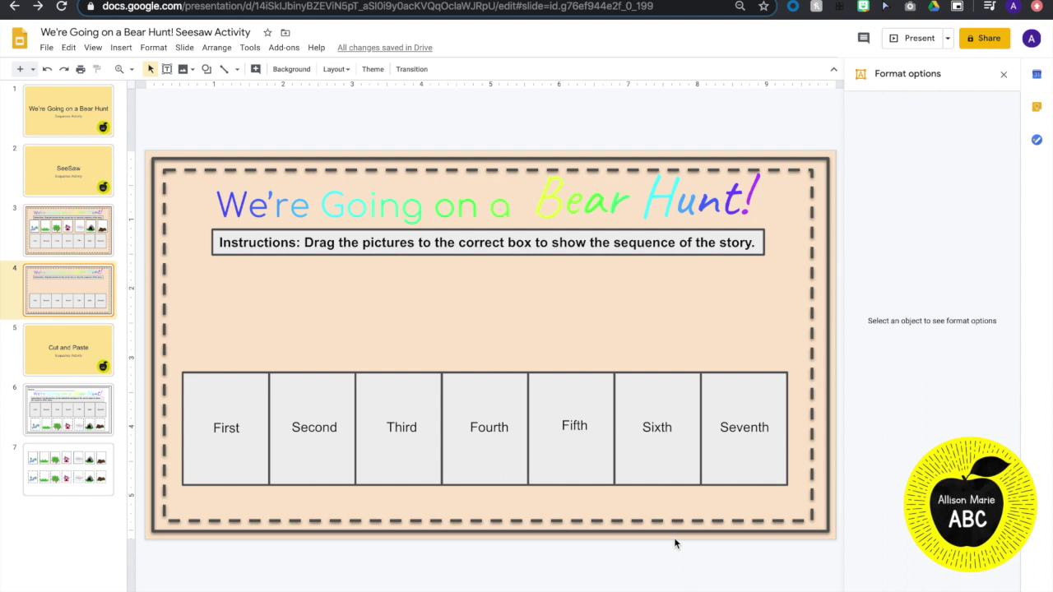
# - Review slide 3's seven picture cards, then return to slide 4's empty First–Seventh boxes and open File
pyautogui.click(80, 249)
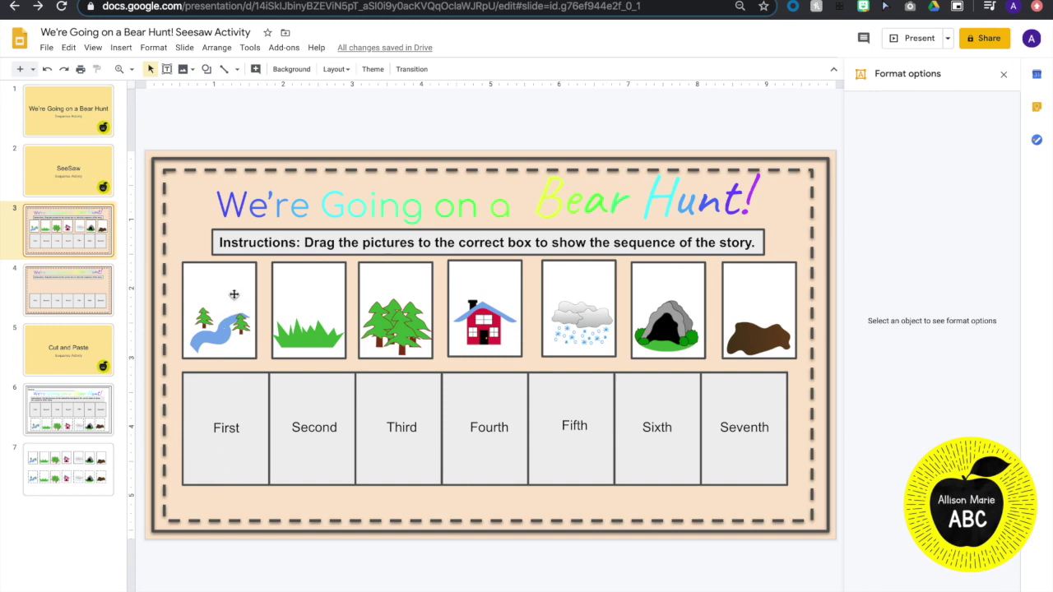
pyautogui.click(113, 300)
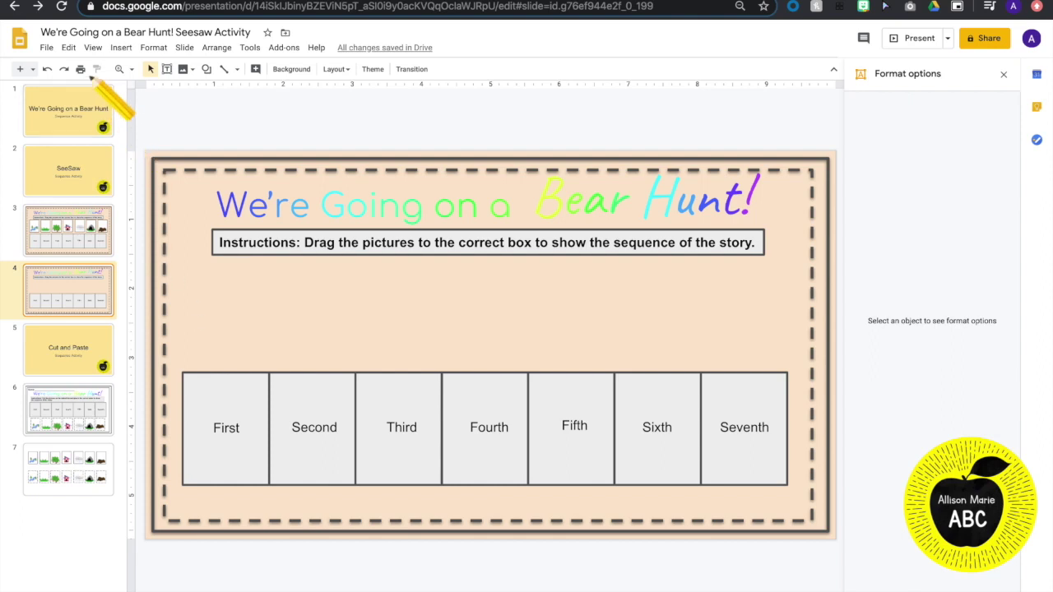
pyautogui.click(48, 49)
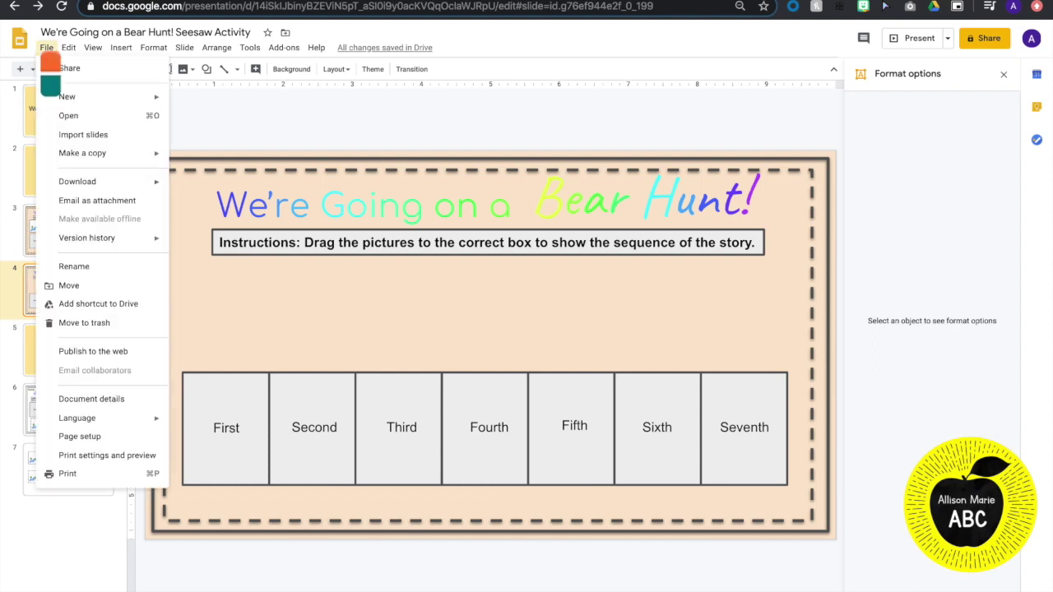
# - Download slide 4, the empty sequencing template, as a PNG image of the current slide
pyautogui.moveTo(124, 185)
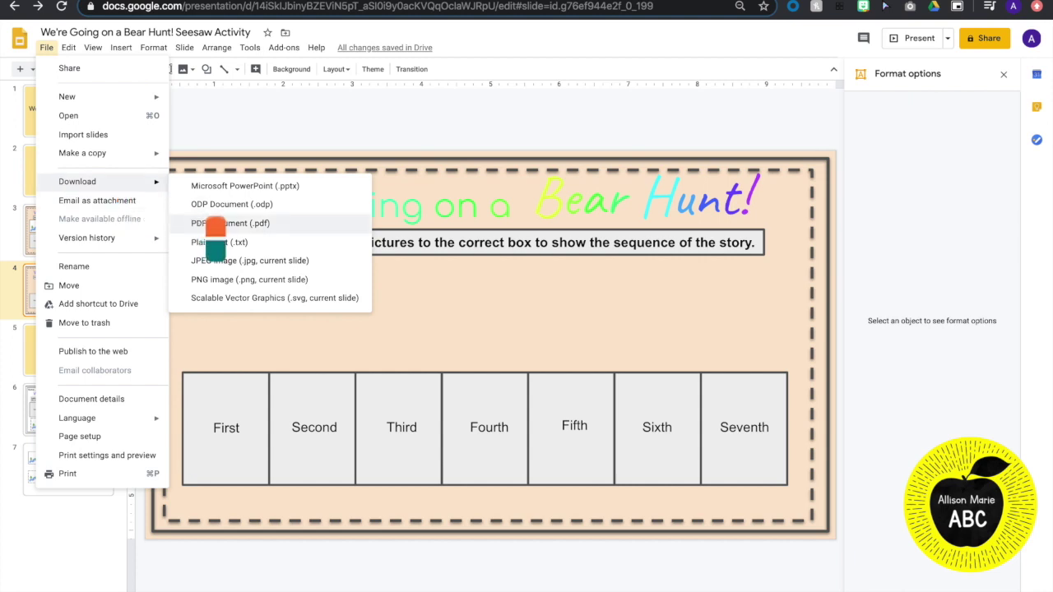
pyautogui.click(275, 286)
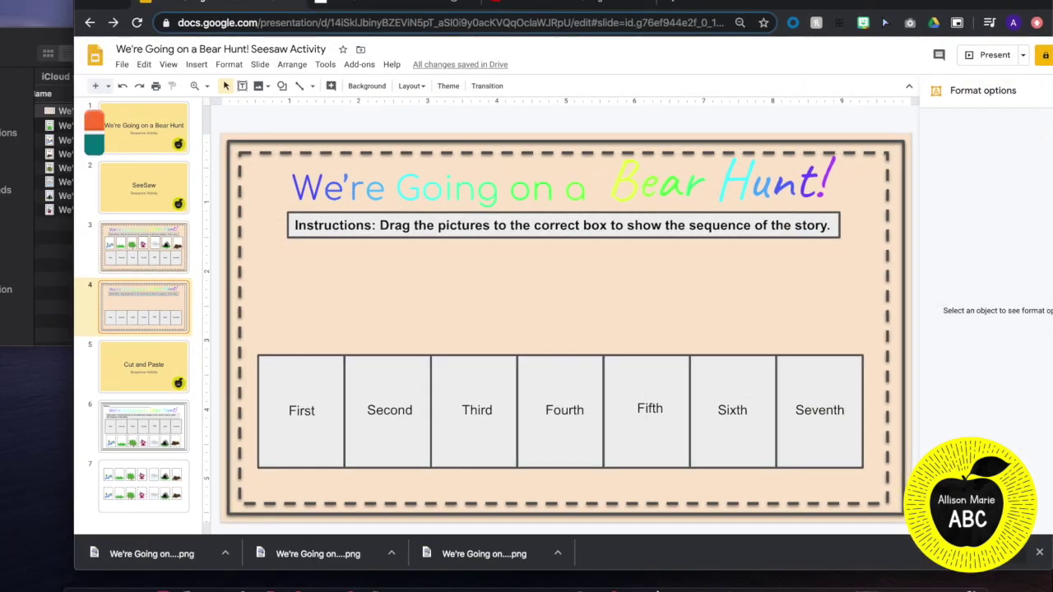
pyautogui.click(24, 52)
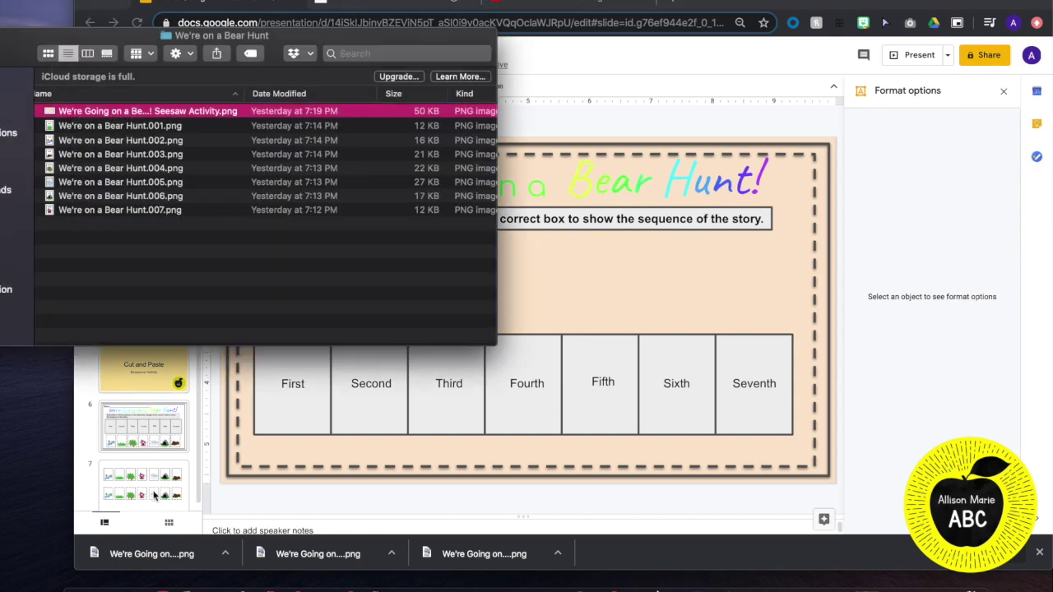
pyautogui.click(138, 558)
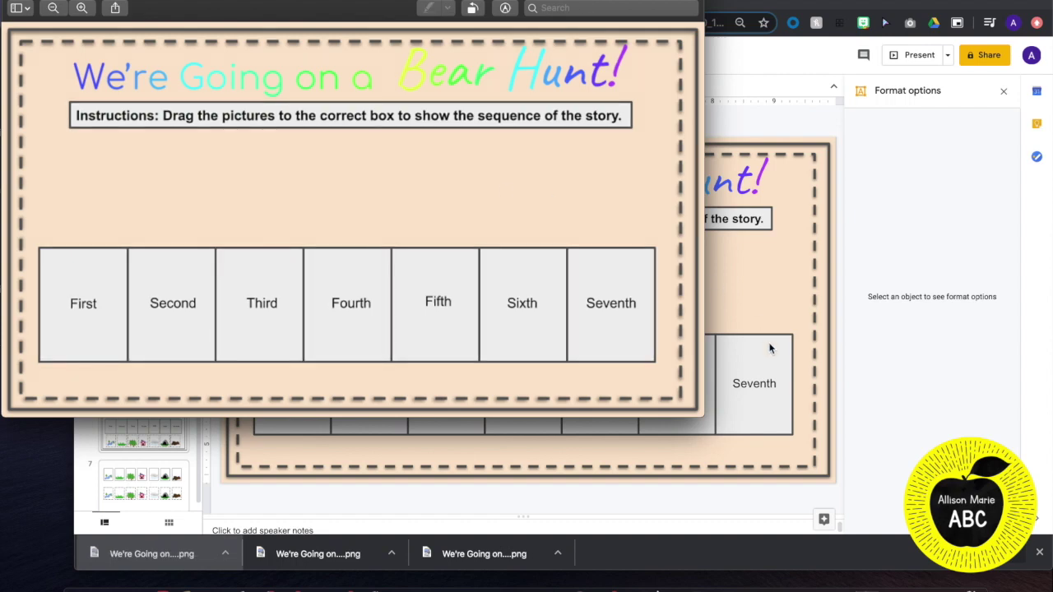
pyautogui.press('super+w')
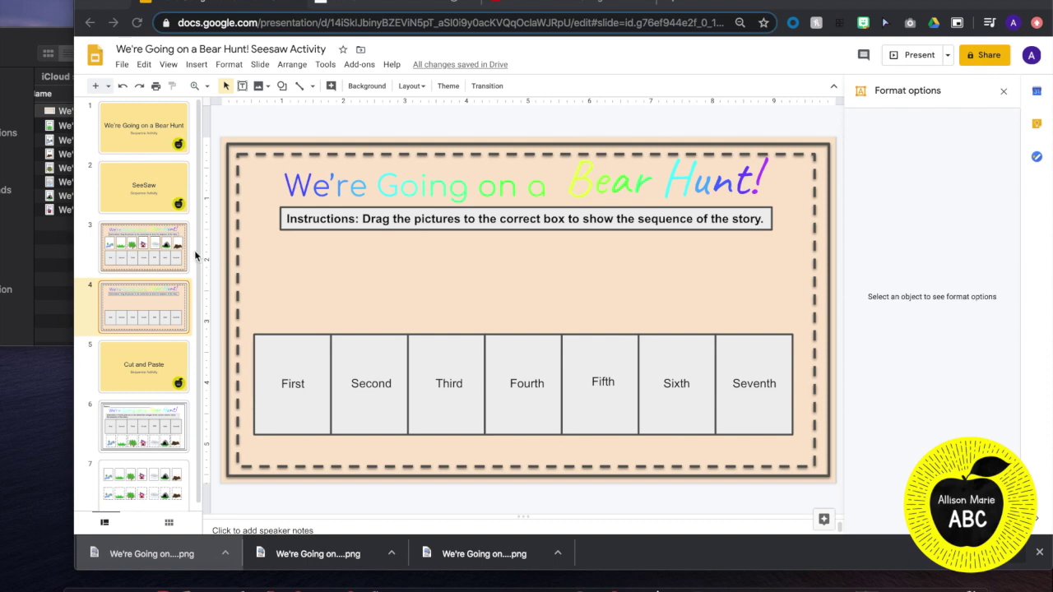
pyautogui.click(355, 4)
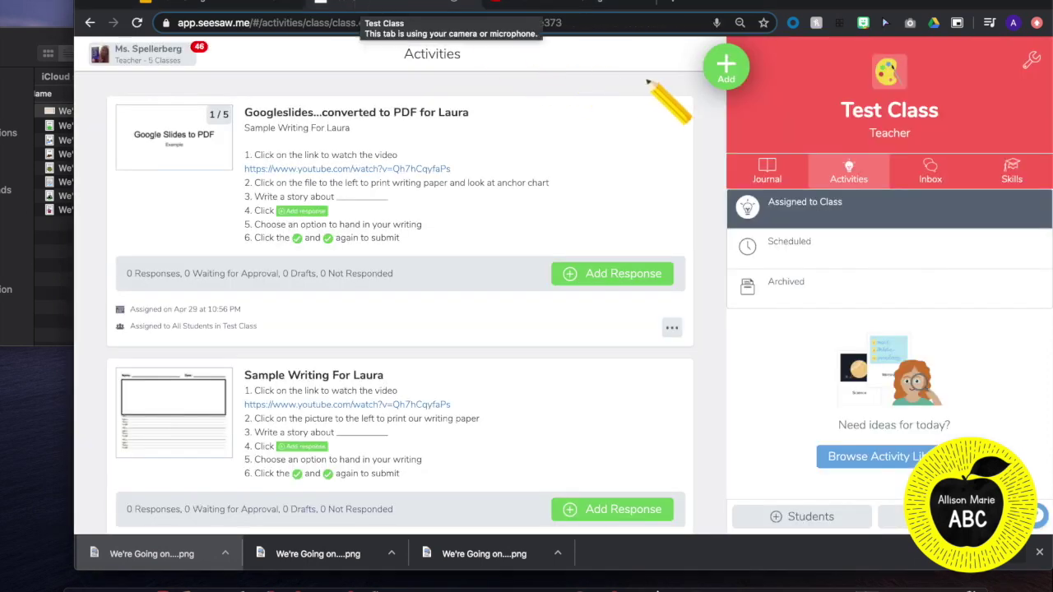
# - Start a new activity for Test Class via Add > Assign Activity > Create New Activity
pyautogui.click(727, 70)
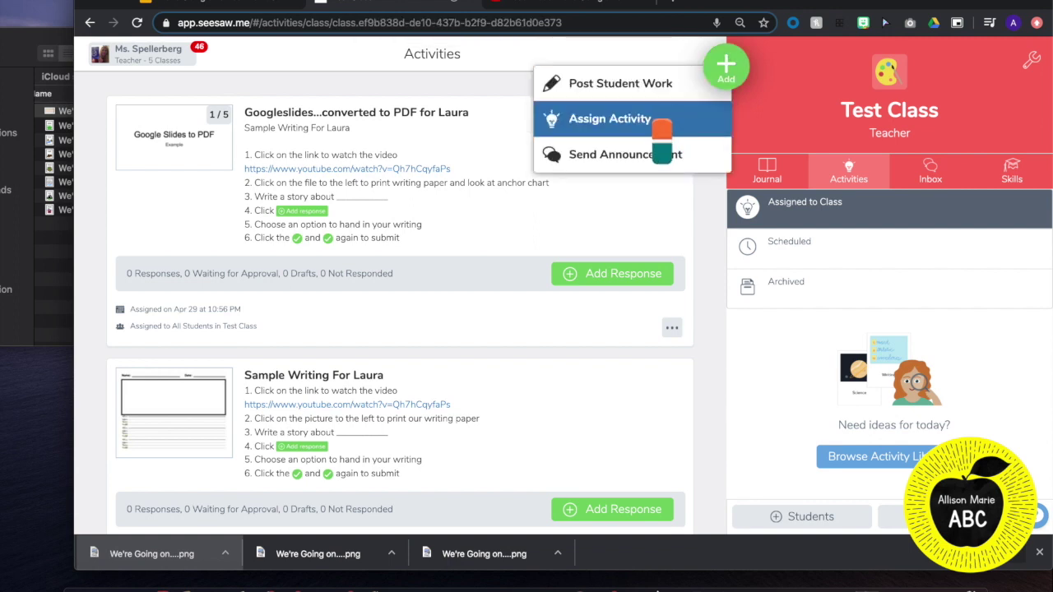
pyautogui.click(661, 123)
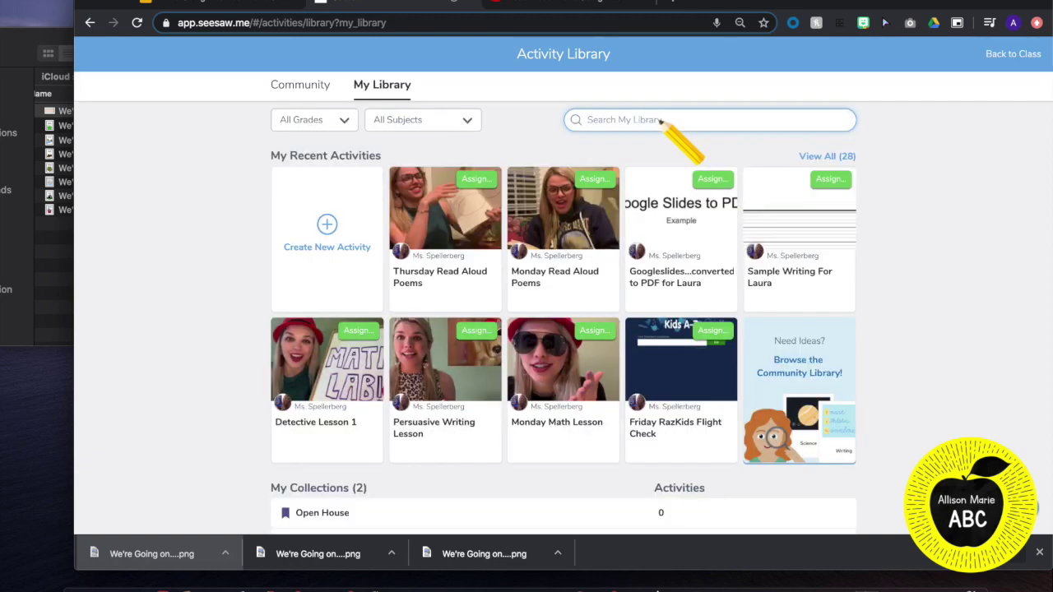
pyautogui.click(327, 222)
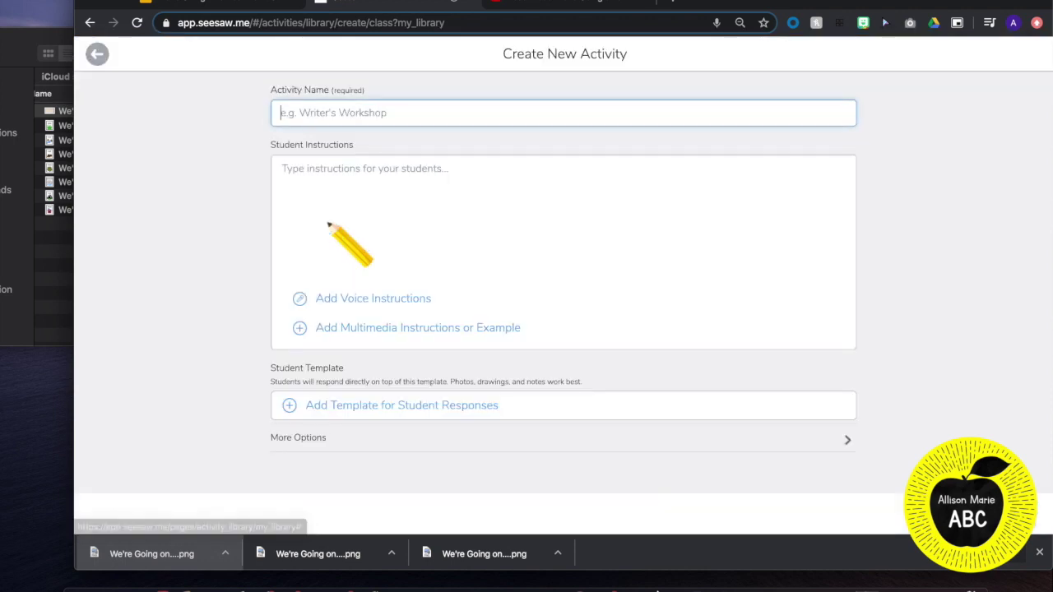
# - Name the activity 'We're Going on a Bear Hunt Read Aloud'
pyautogui.click(324, 118)
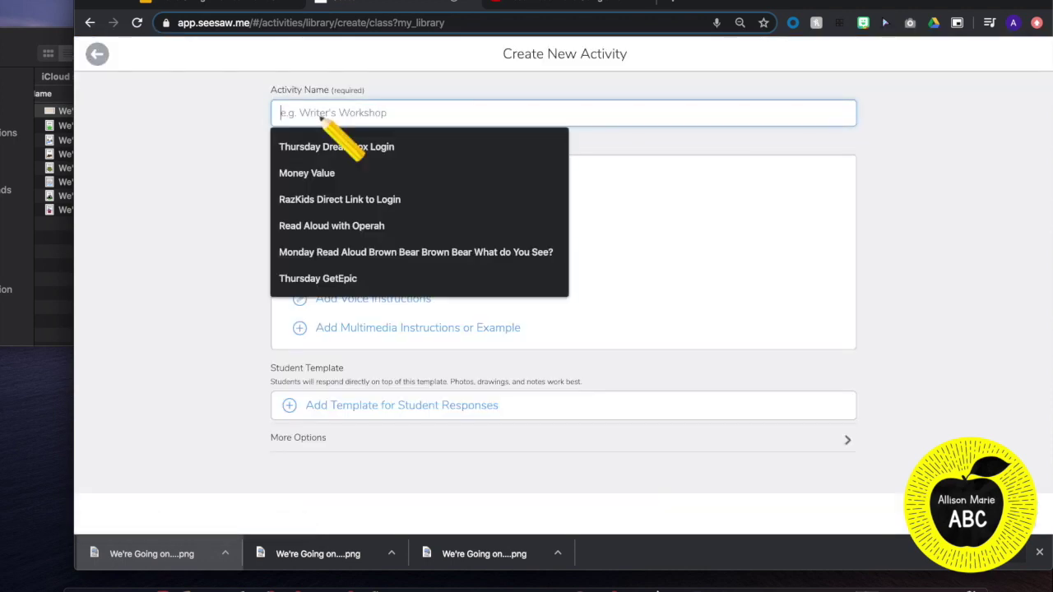
pyautogui.write("We're GOing")
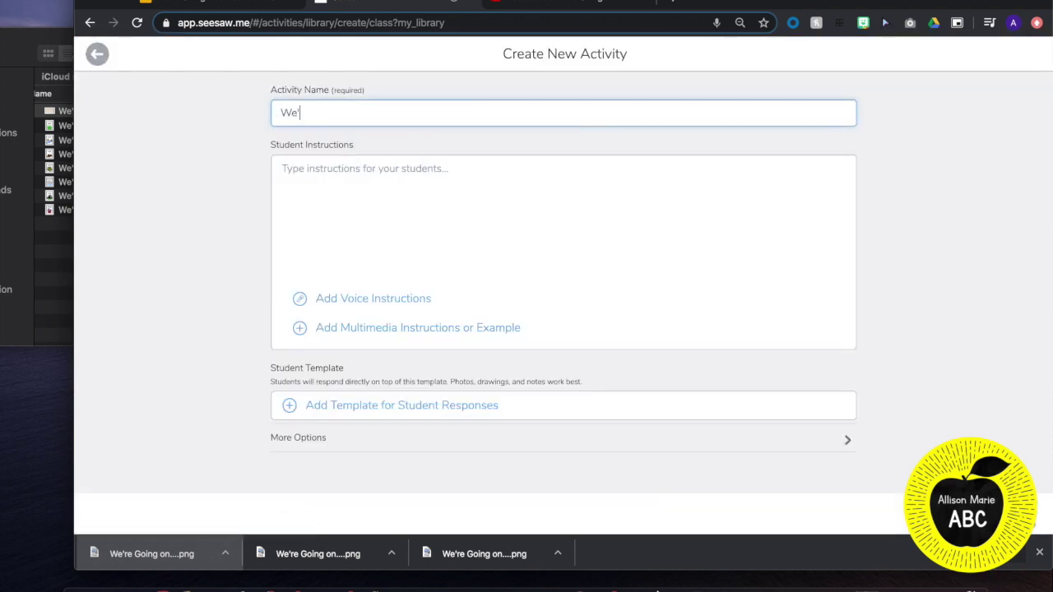
pyautogui.press('BackSpace')
pyautogui.press('BackSpace')
pyautogui.write('oing on a Bear Hunt')
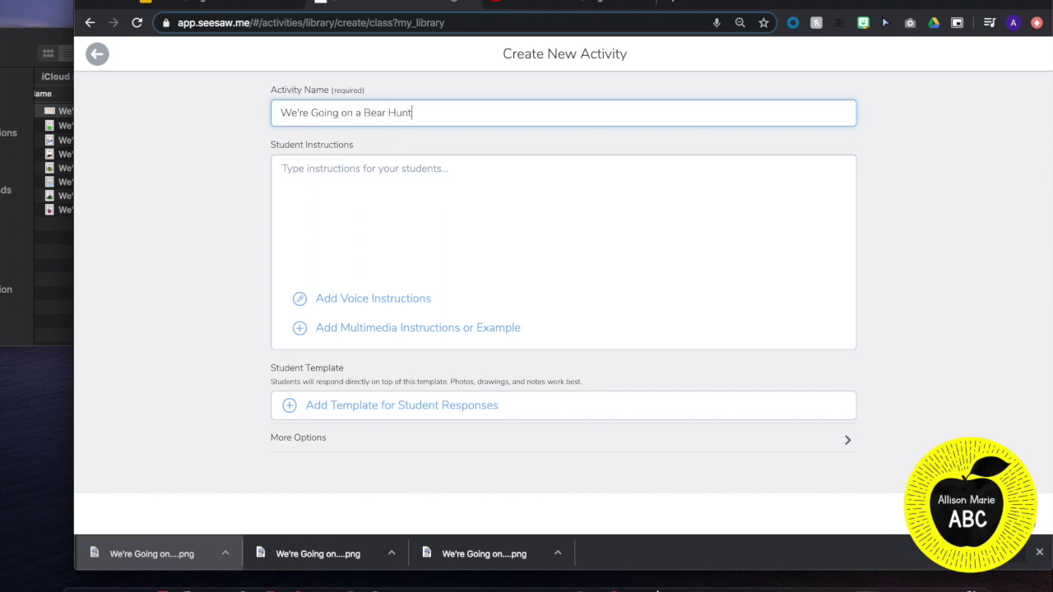
pyautogui.write(' A')
pyautogui.press('BackSpace')
pyautogui.write('Read Aloud')
# - Type four numbered instructions: listen to the story, click :add:, drag images in order, retell with :mic:
pyautogui.click(372, 193)
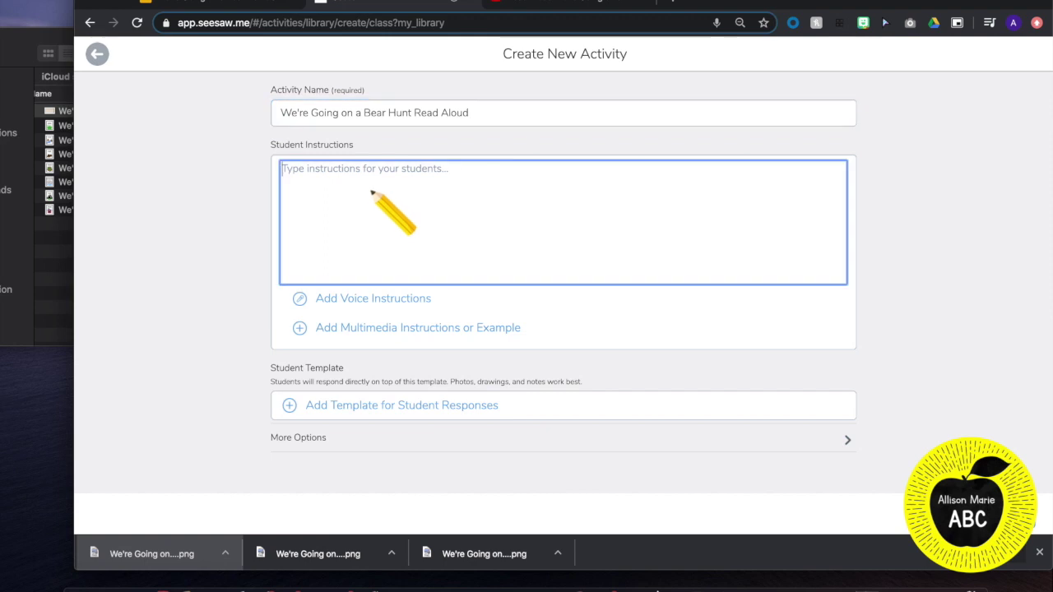
pyautogui.write('1')
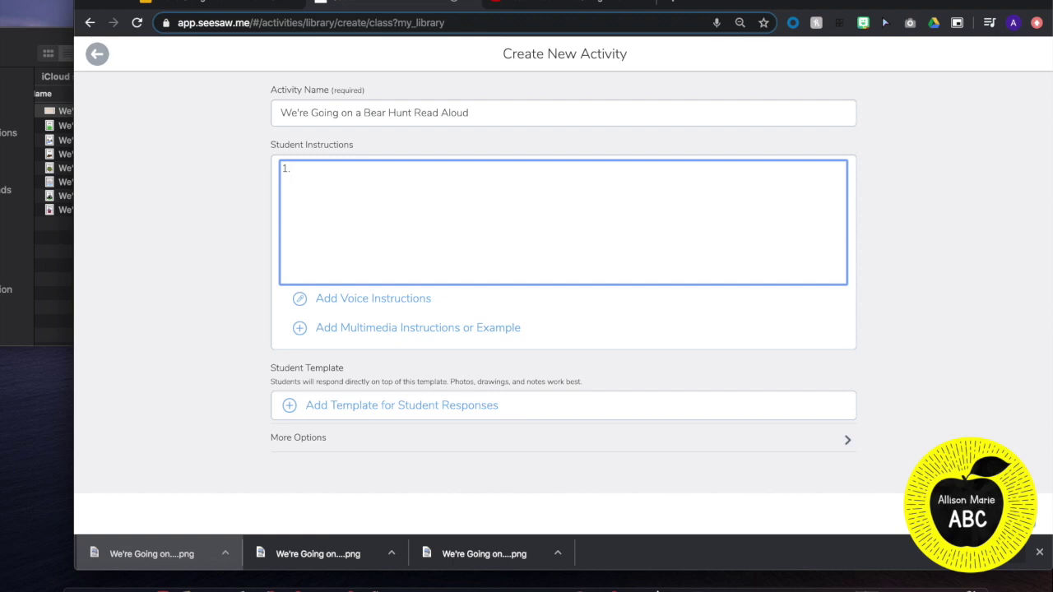
pyautogui.write('. Ch')
pyautogui.write('lick on th')
pyautogui.write('e picture to listen')
pyautogui.write(' to our story')
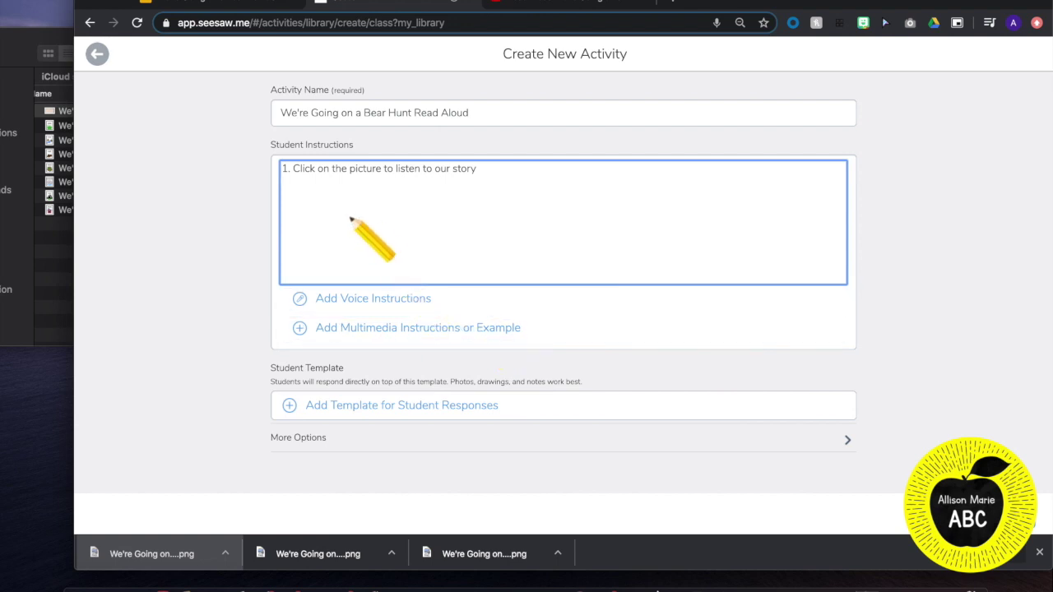
pyautogui.press('Return')
pyautogui.write('2.')
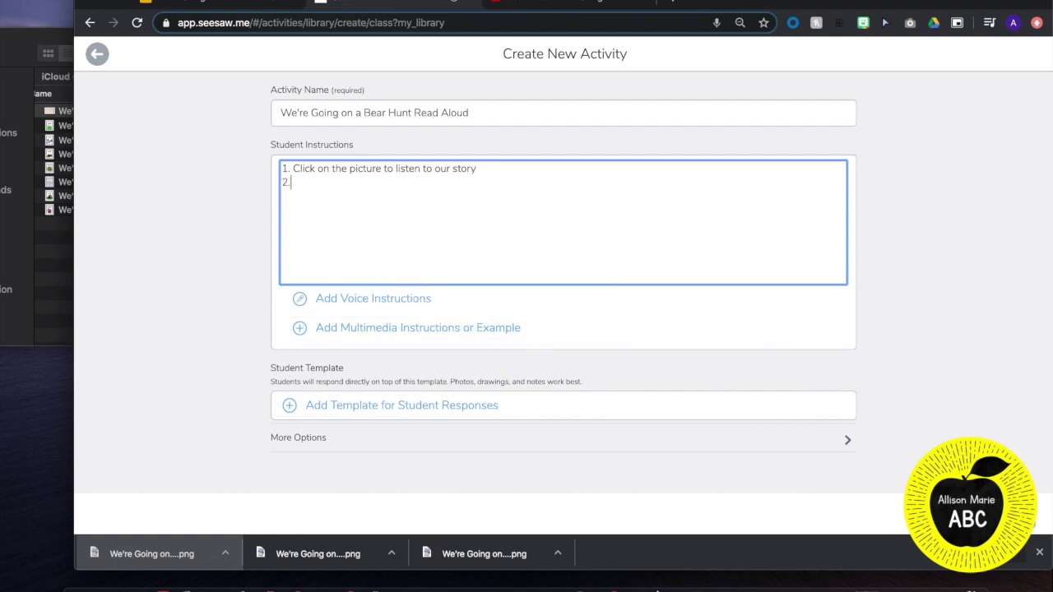
pyautogui.write(' Click :add:')
pyautogui.press('Return')
pyautogui.write('3. Drag and ')
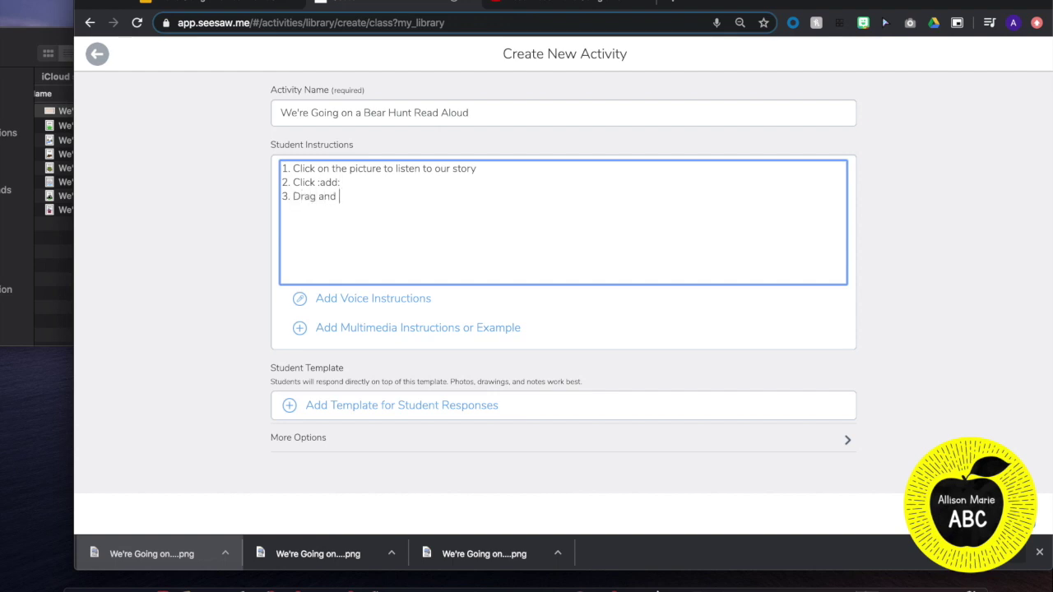
pyautogui.write('drop the images to show the ord')
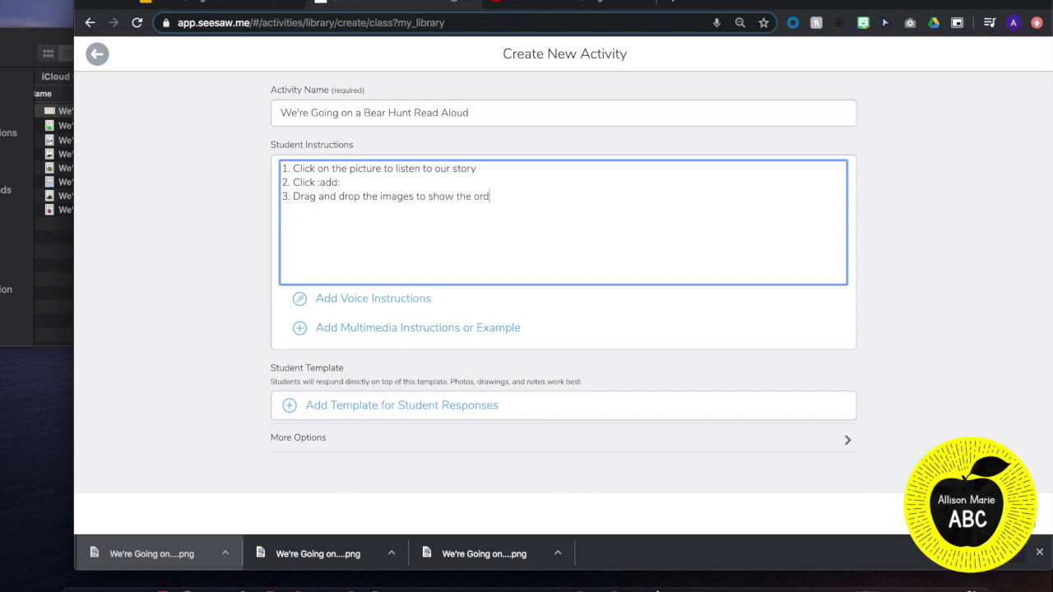
pyautogui.write('er of our sto')
pyautogui.press('BackSpace')
pyautogui.press('BackSpace')
pyautogui.press('BackSpace')
pyautogui.press('BackSpace')
pyautogui.press('BackSpace')
pyautogui.press('BackSpace')
pyautogui.write('the sto')
pyautogui.write('Use the')
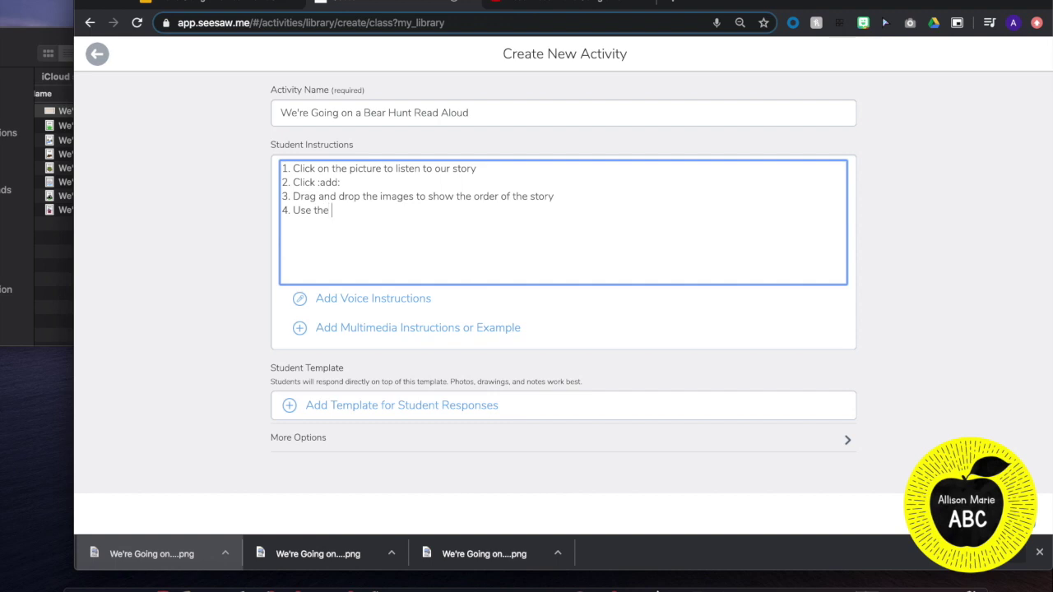
pyautogui.write(' :mis')
pyautogui.write(': to retell the event')
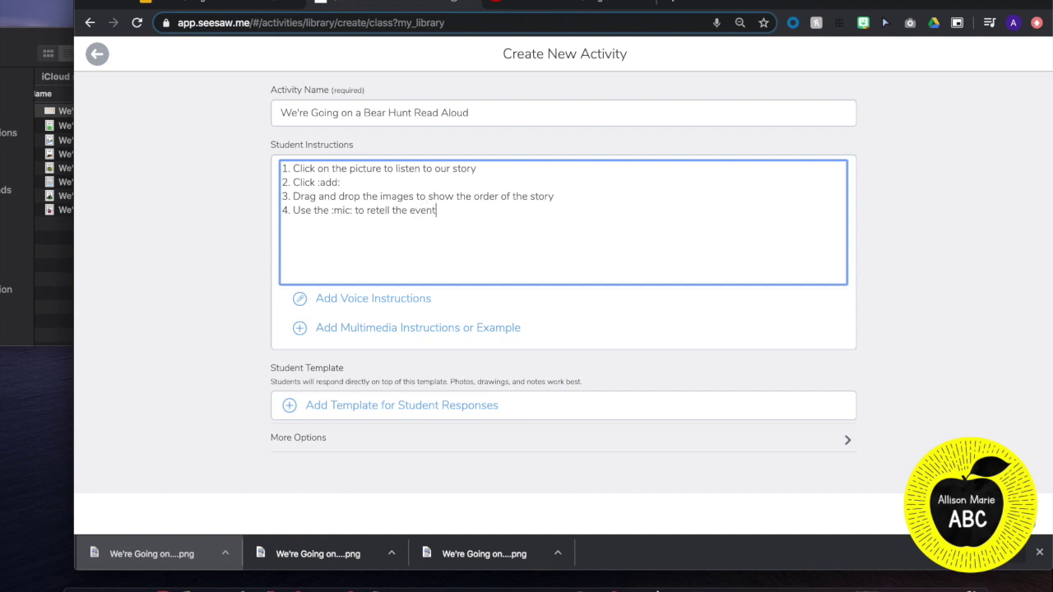
pyautogui.write('s in our story')
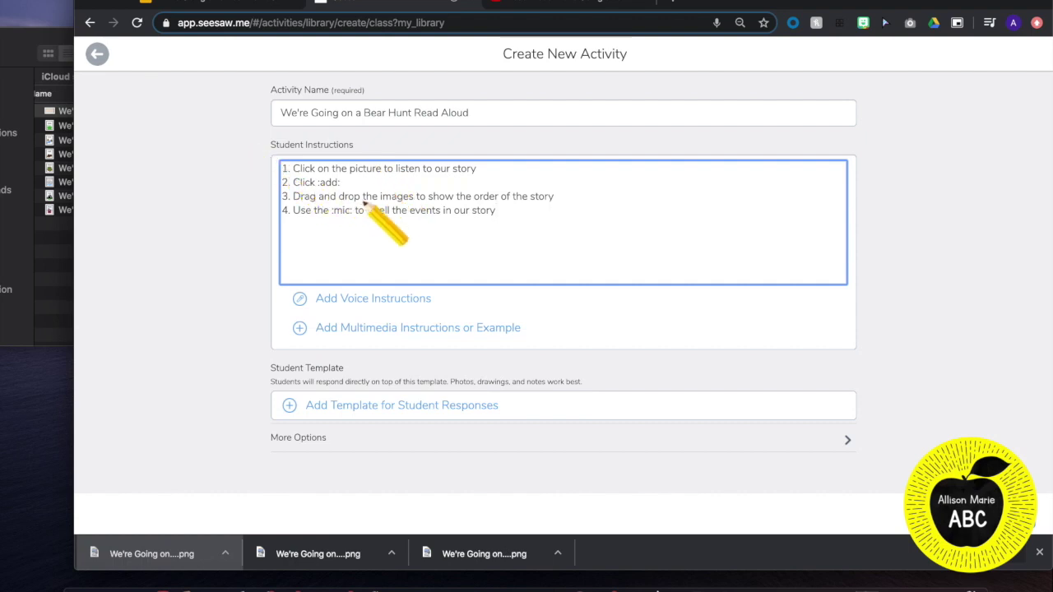
# - Replace the word 'our' with 'the' in instructions 1 and 4
pyautogui.click(444, 169)
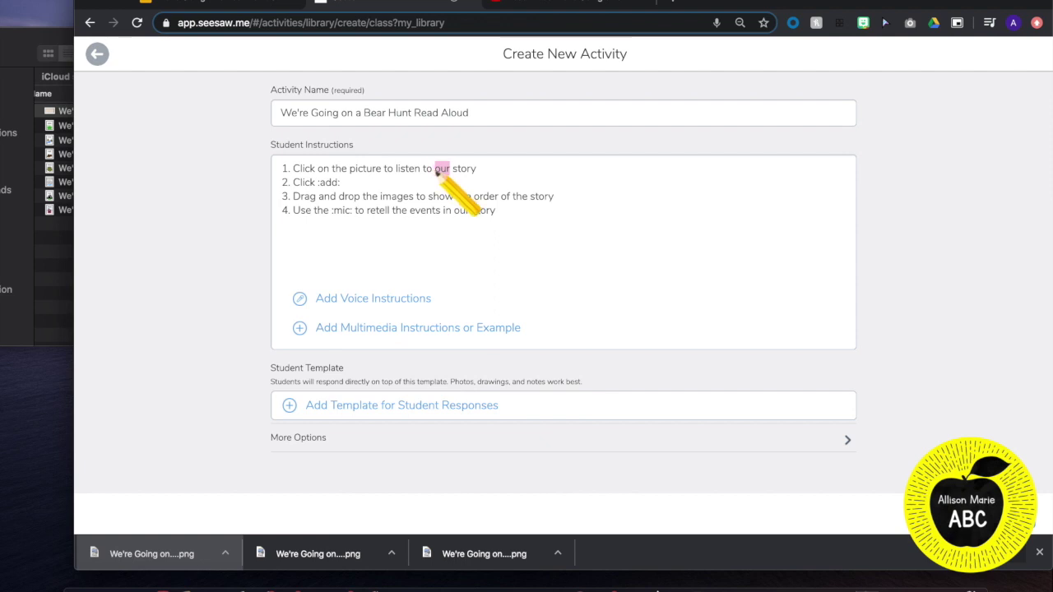
pyautogui.write('the')
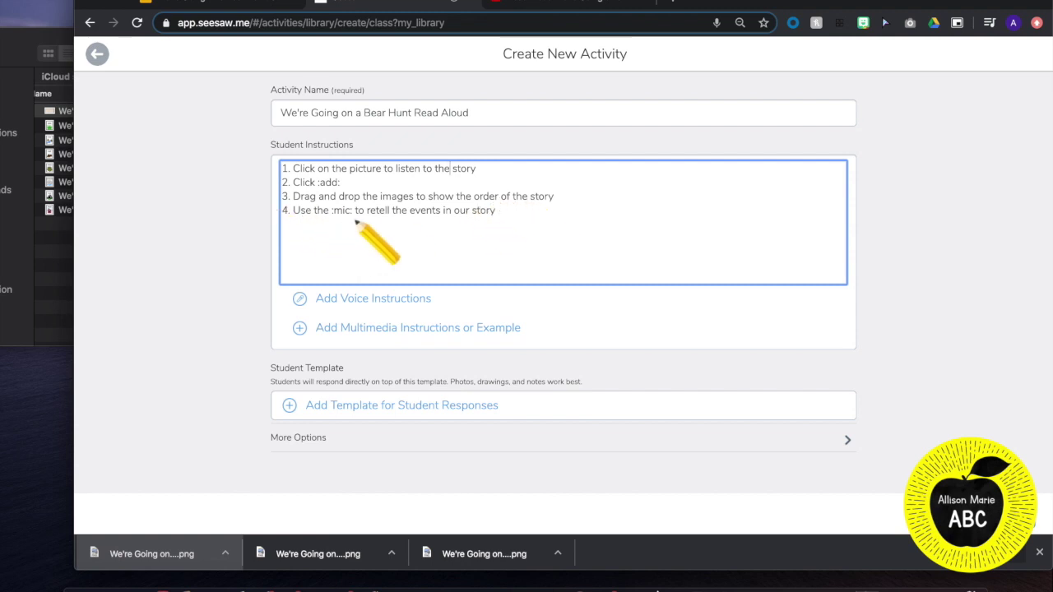
pyautogui.click(458, 209)
pyautogui.write('the')
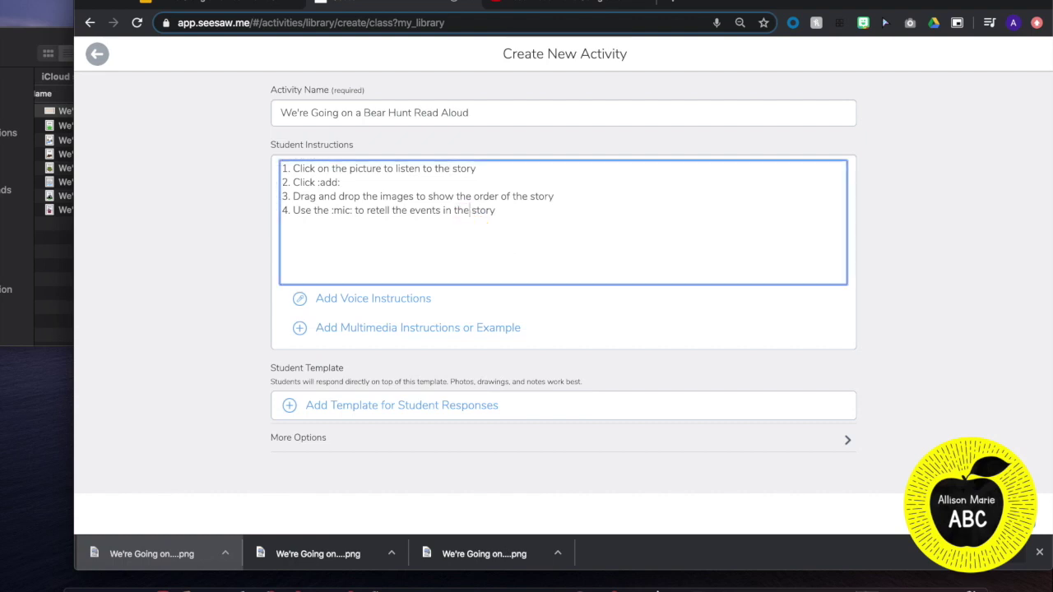
# - Choose a Link example attachment and copy the Bear Hunt read-aloud video's URL from YouTube
pyautogui.click(354, 329)
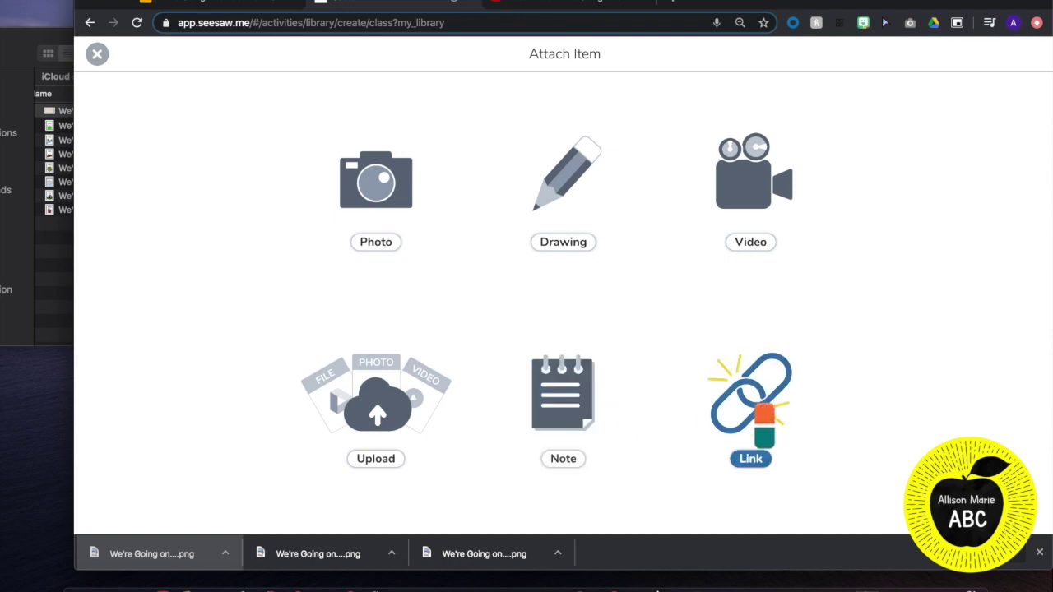
pyautogui.click(762, 403)
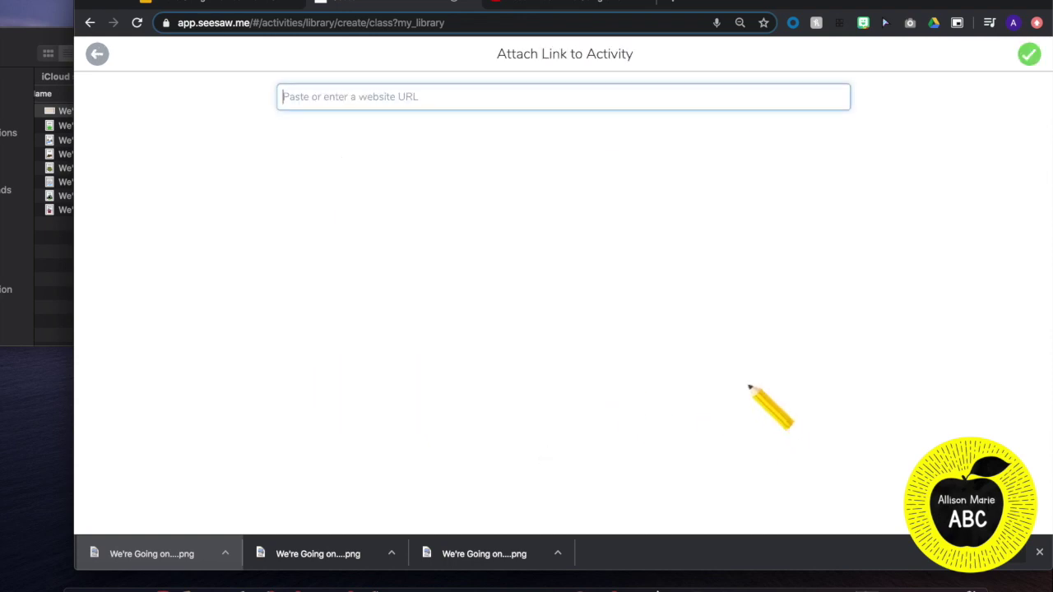
pyautogui.click(533, 4)
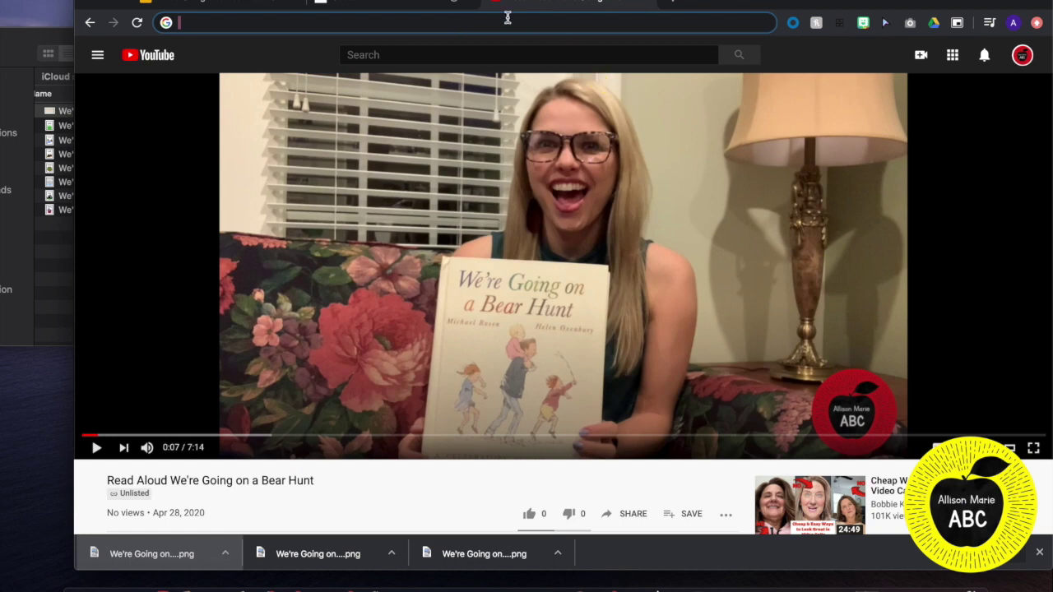
pyautogui.click(89, 23)
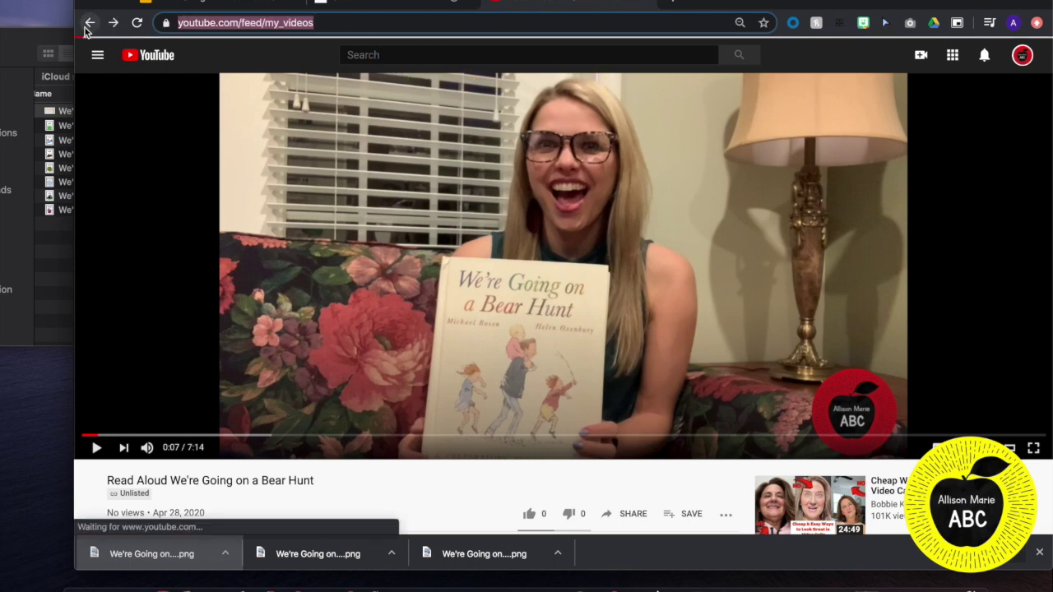
pyautogui.click(175, 31)
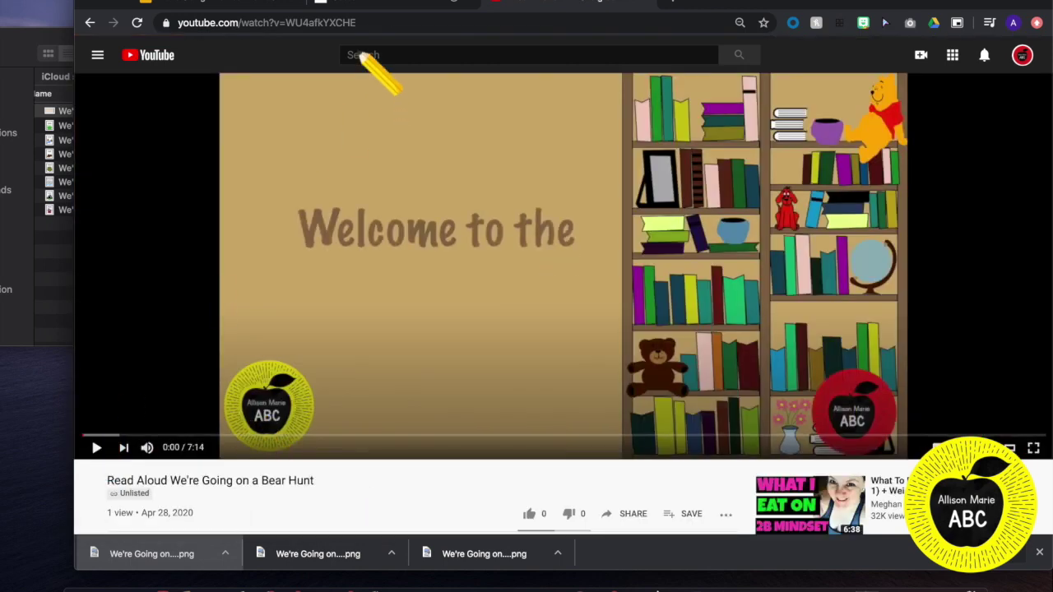
pyautogui.click(317, 24)
pyautogui.hotkey('ctrl', 'c')
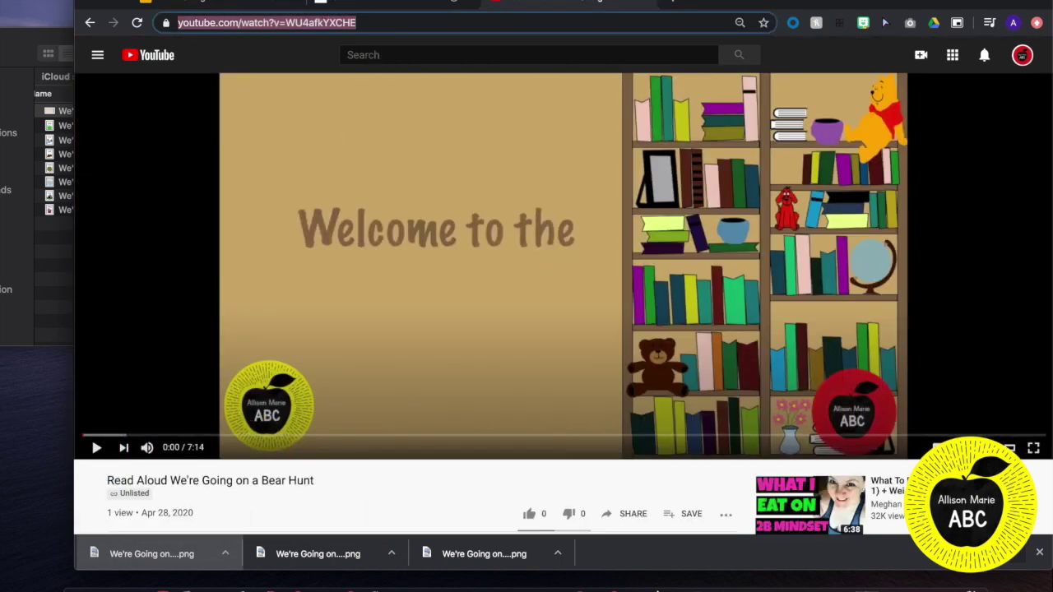
pyautogui.click(372, 4)
# - Paste the YouTube URL as the link, reuse it as the caption, and save the example
pyautogui.hotkey('ctrl', 'v')
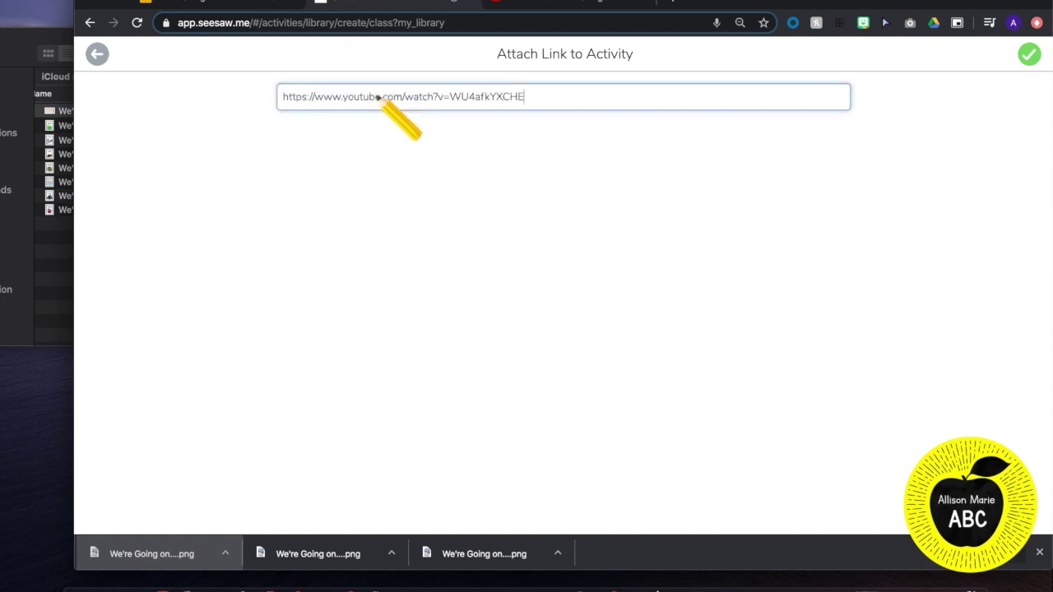
pyautogui.click(1026, 60)
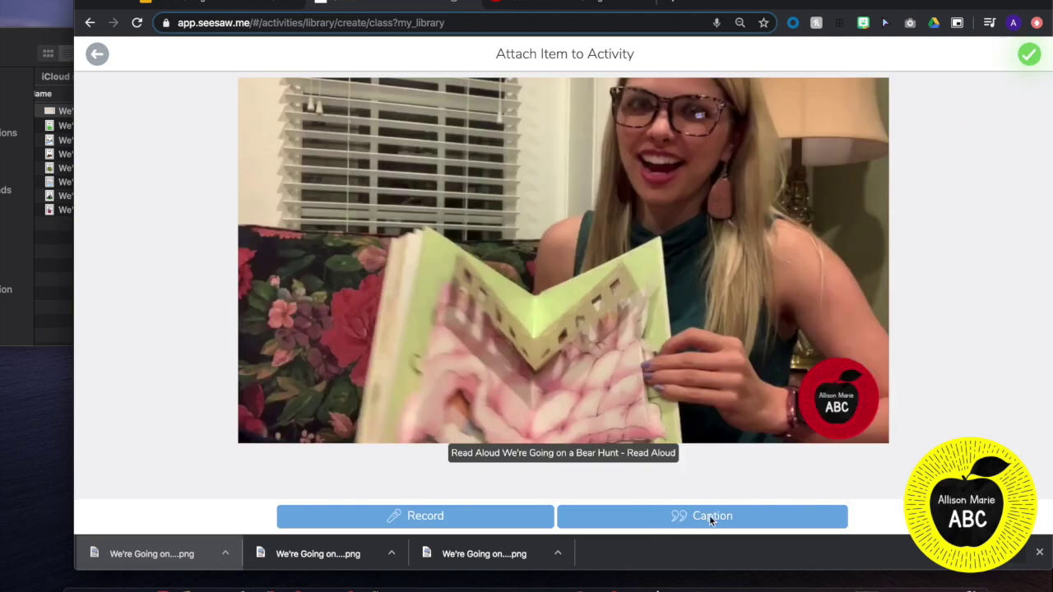
pyautogui.click(709, 517)
pyautogui.press('super+v')
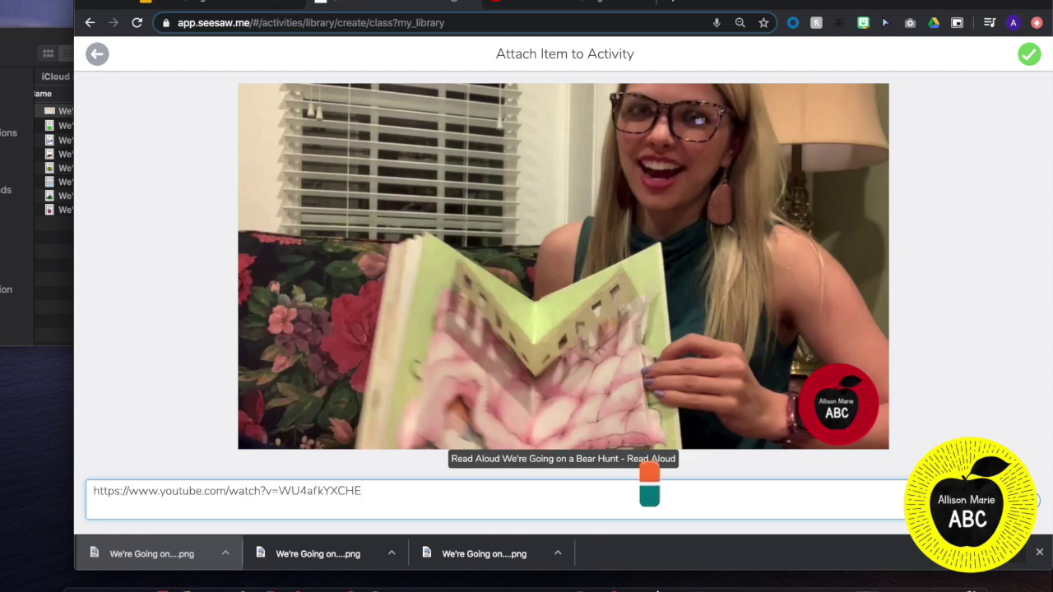
pyautogui.click(1038, 63)
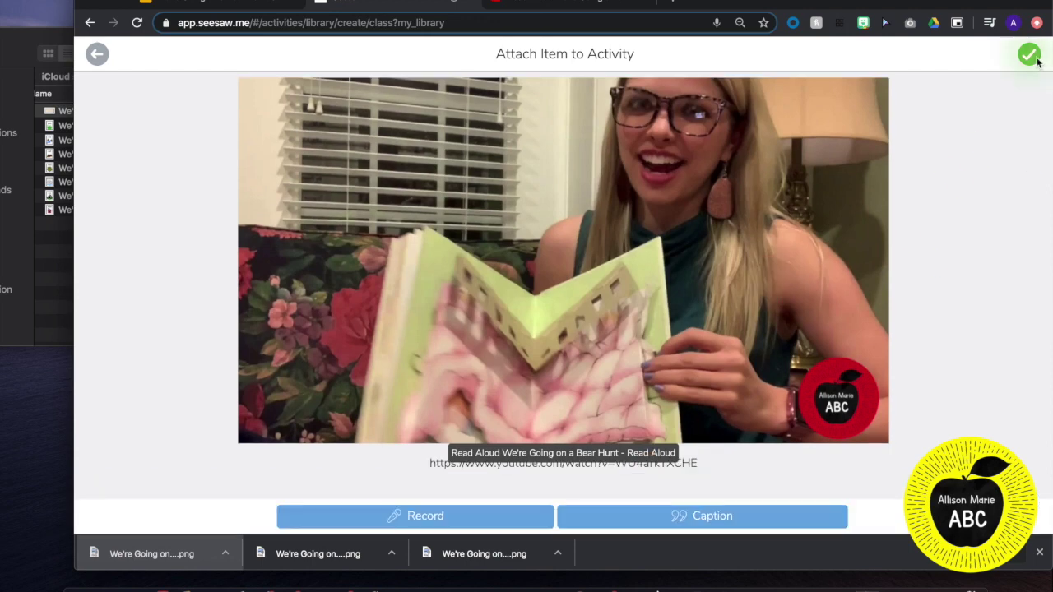
pyautogui.click(1036, 62)
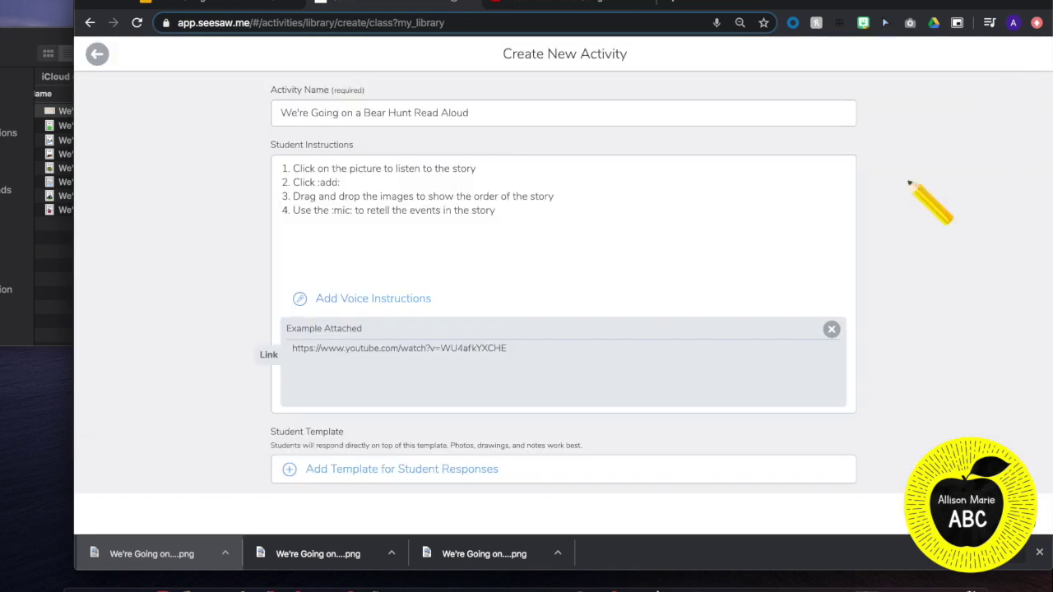
# - Upload the Seesaw Activity PNG from Finder as the student response template and confirm it
pyautogui.scroll(-1, 628, 356)
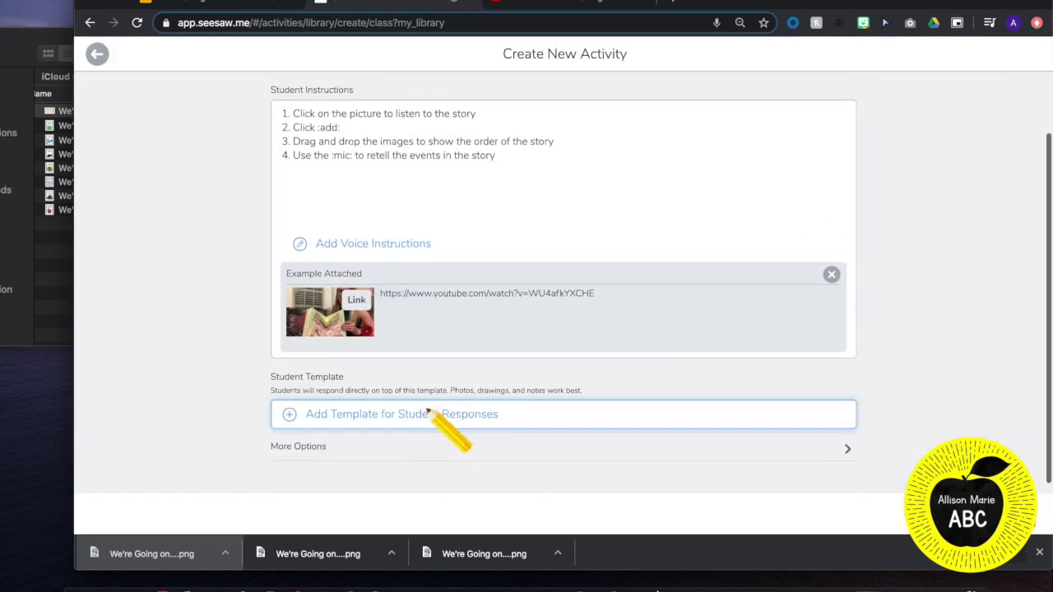
pyautogui.click(299, 420)
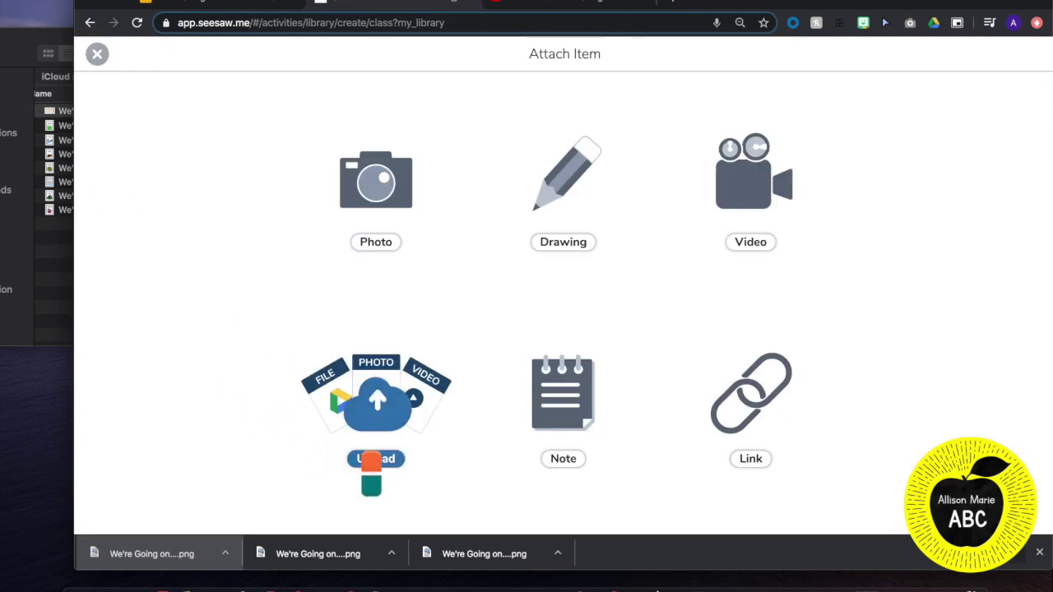
pyautogui.click(376, 406)
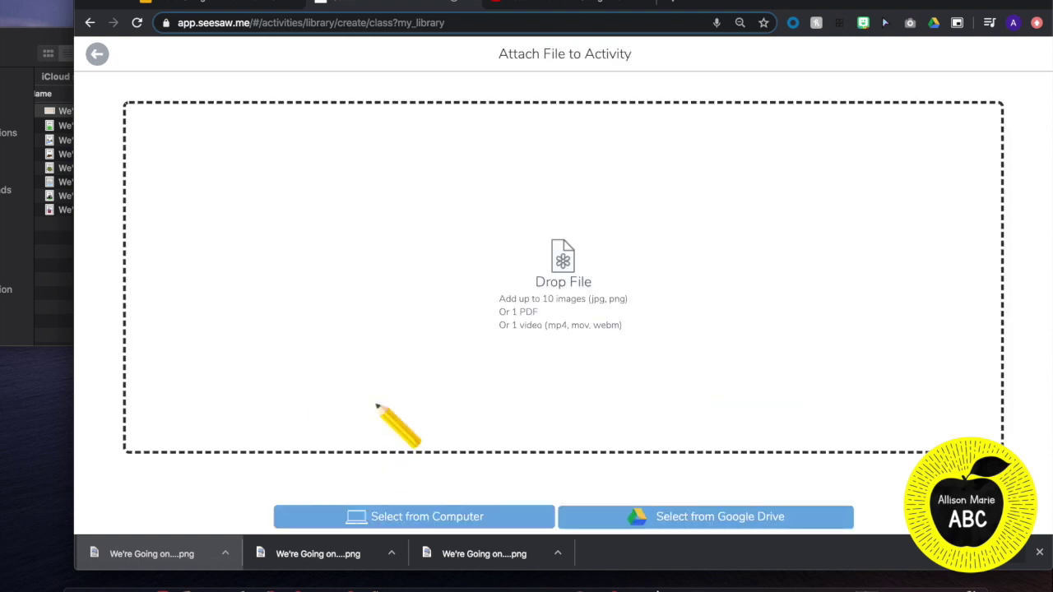
pyautogui.click(52, 302)
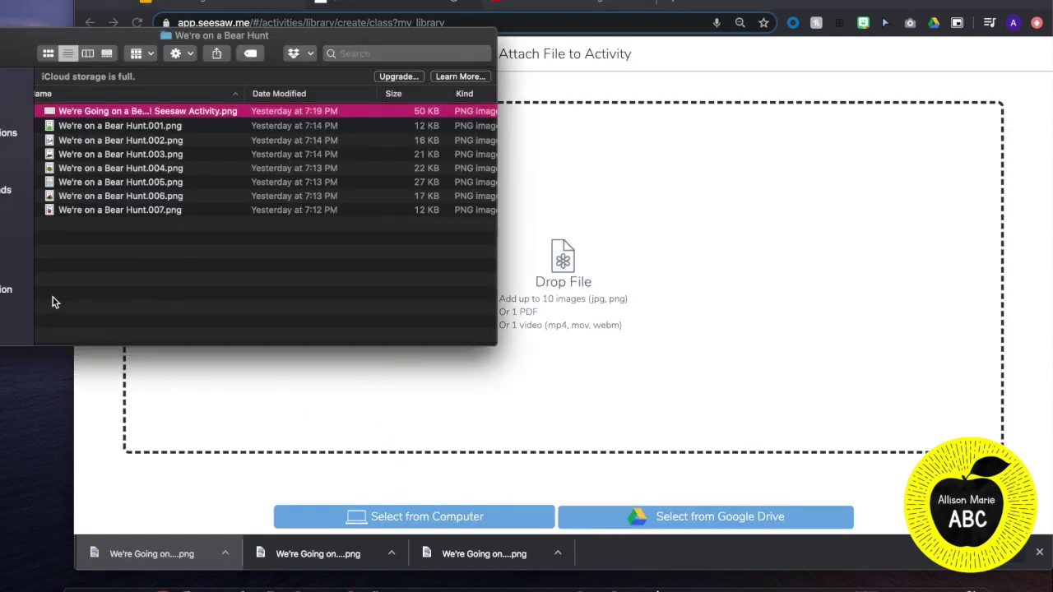
pyautogui.click(142, 117)
pyautogui.press('Return')
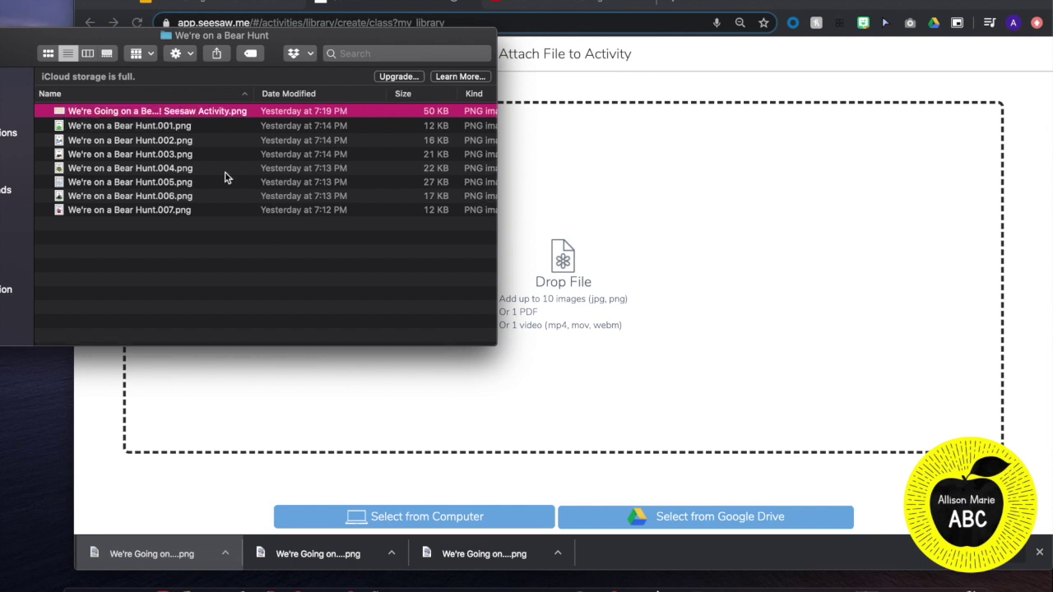
pyautogui.moveTo(189, 116); pyautogui.dragTo(650, 228)
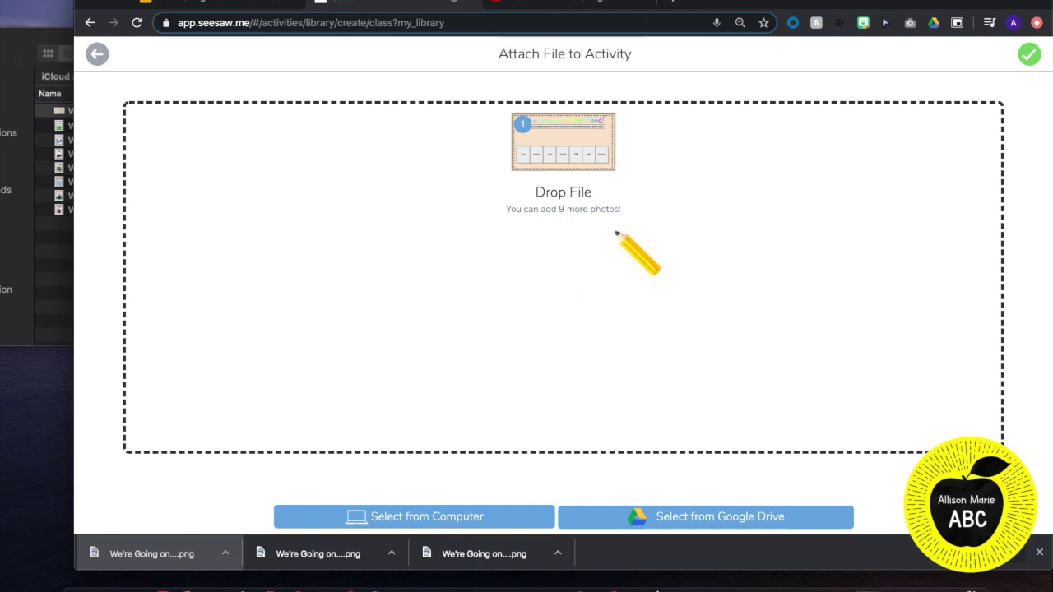
pyautogui.click(1030, 56)
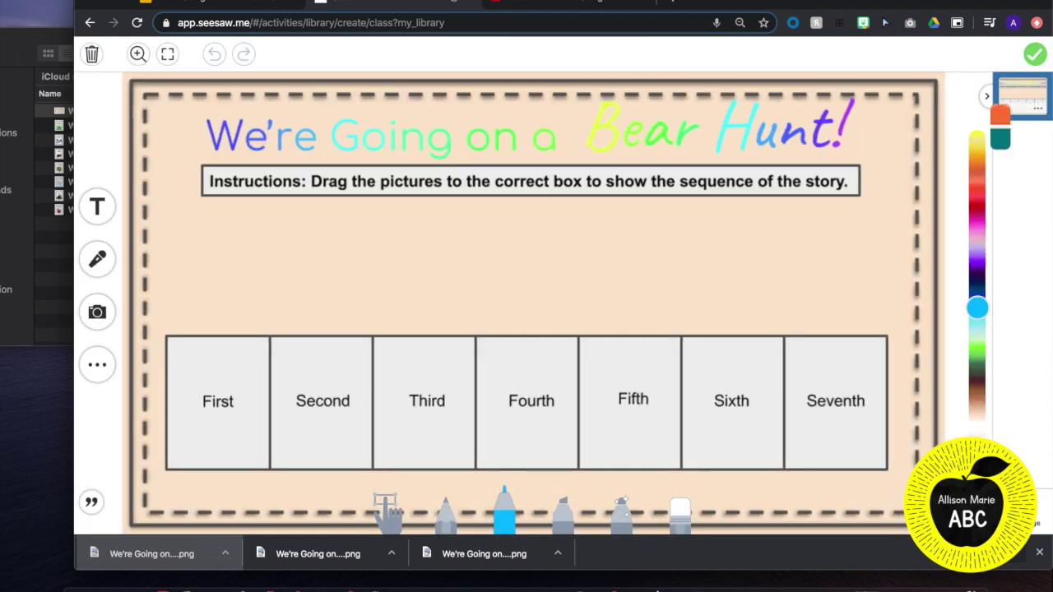
# - Draw and erase a test pen stroke above the Third box, then switch to the move tool
pyautogui.moveTo(395, 224); pyautogui.dragTo(376, 302)
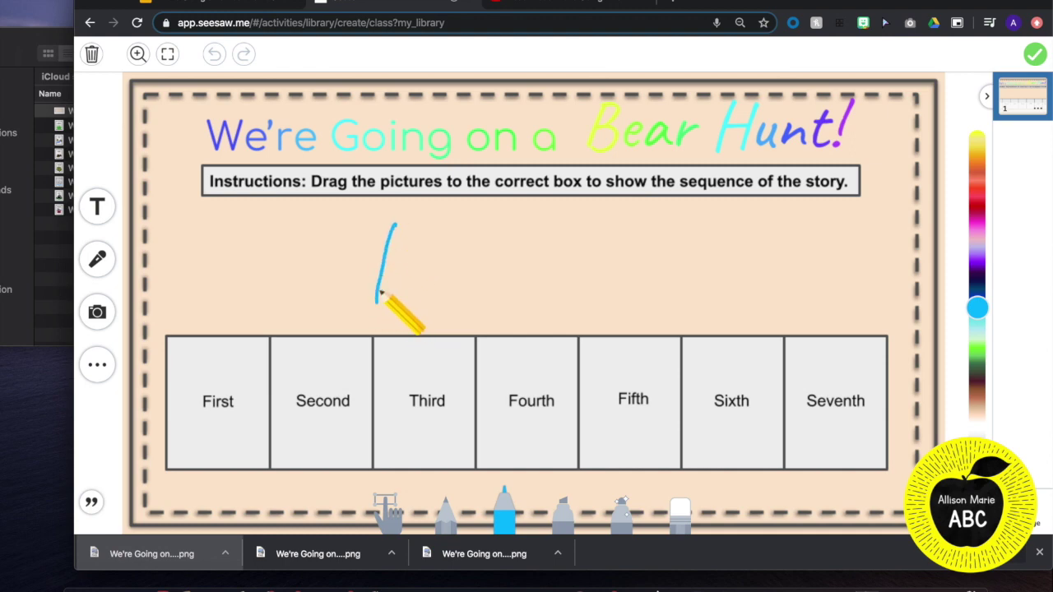
pyautogui.click(677, 510)
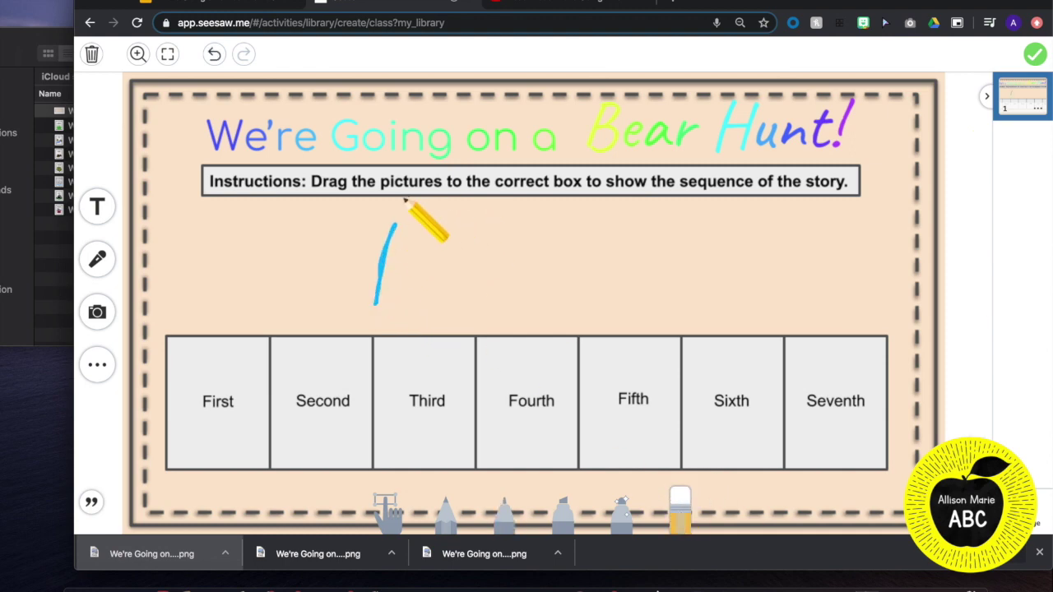
pyautogui.moveTo(404, 198); pyautogui.dragTo(376, 341)
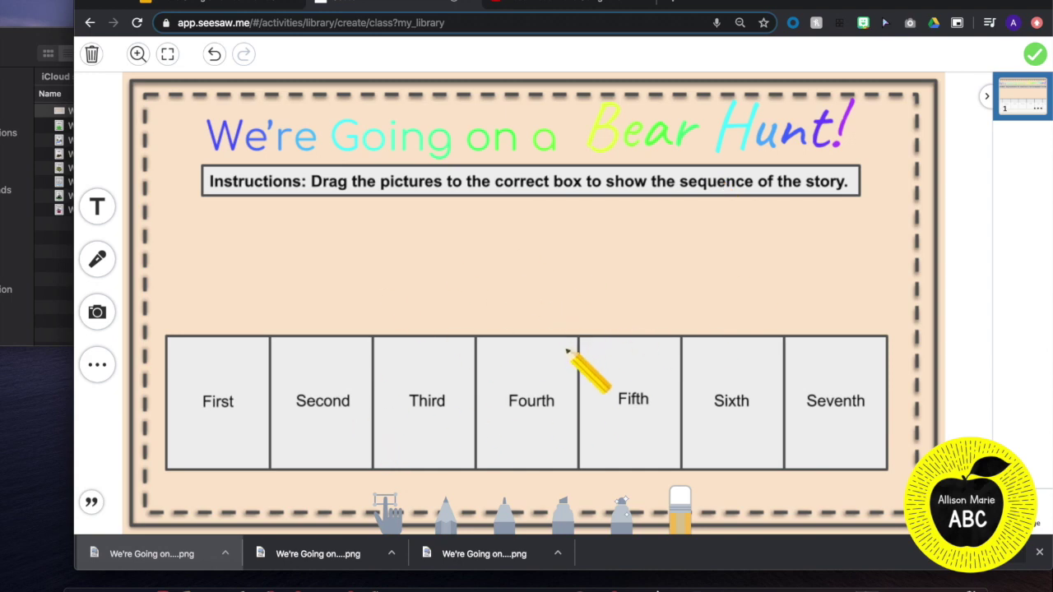
pyautogui.click(387, 506)
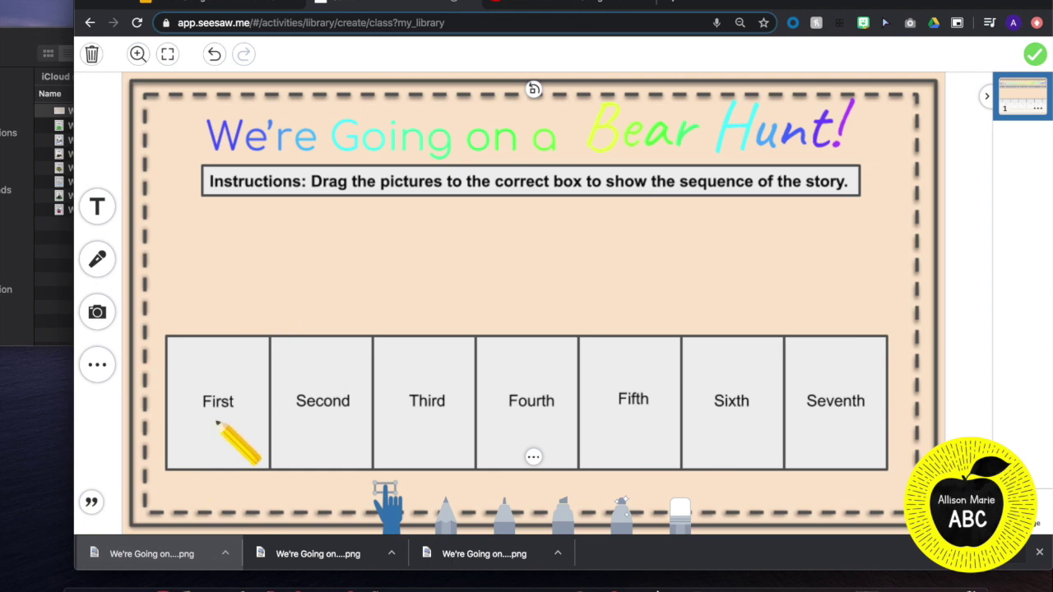
pyautogui.click(52, 267)
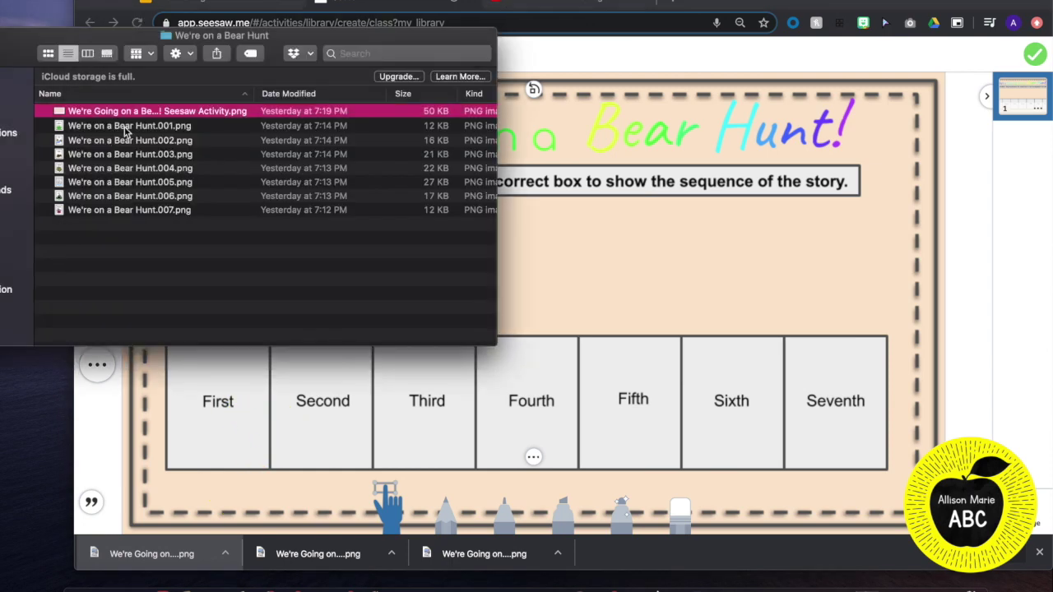
# - Drag the grass, river and files 003–007 picture cards from Finder onto the template
pyautogui.moveTo(125, 132); pyautogui.dragTo(544, 284)
pyautogui.click(71, 196)
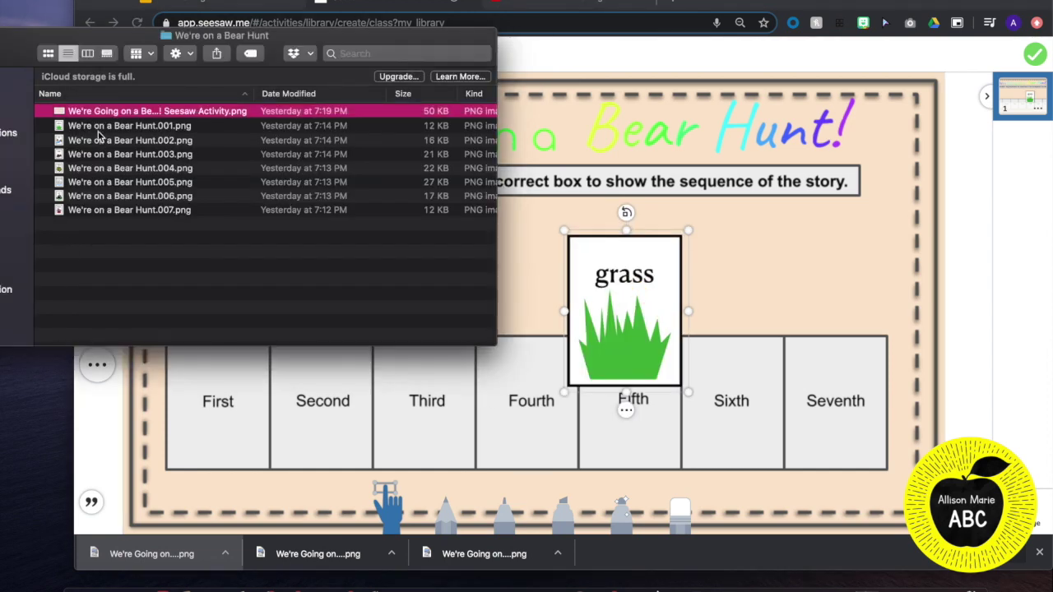
pyautogui.moveTo(98, 136); pyautogui.dragTo(510, 239)
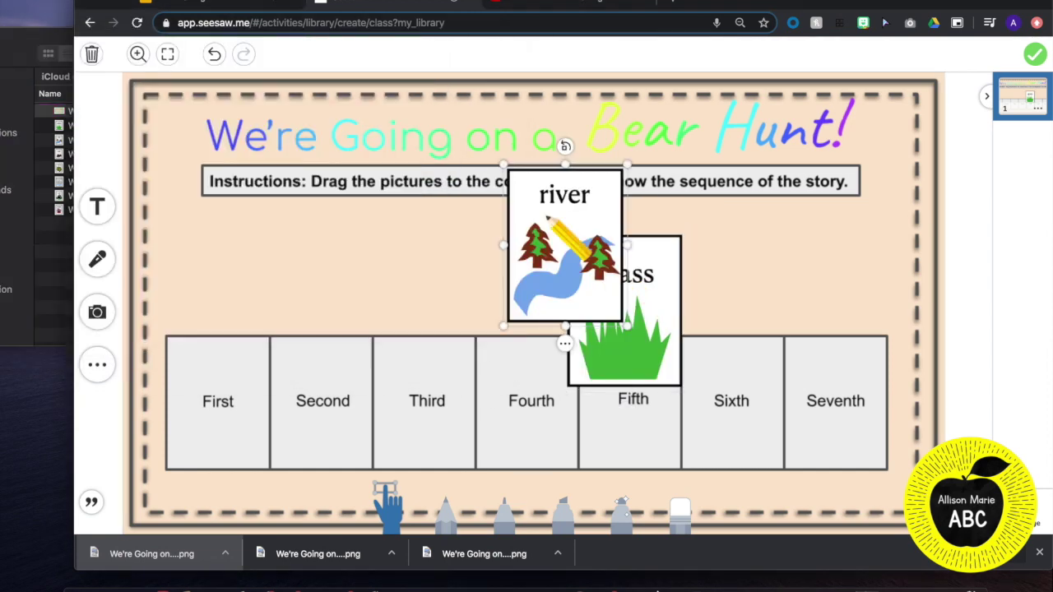
pyautogui.click(59, 235)
pyautogui.click(96, 154)
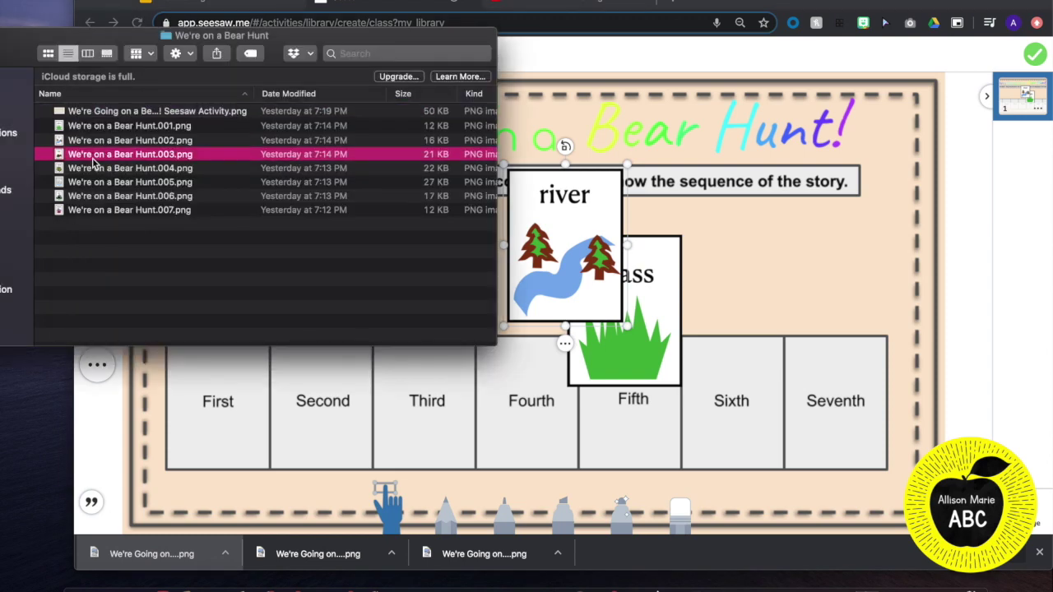
pyautogui.hotkey('shift', 'Down')
pyautogui.hotkey('shift', 'Down')
pyautogui.hotkey('shift', 'Down')
pyautogui.hotkey('shift', 'Down')
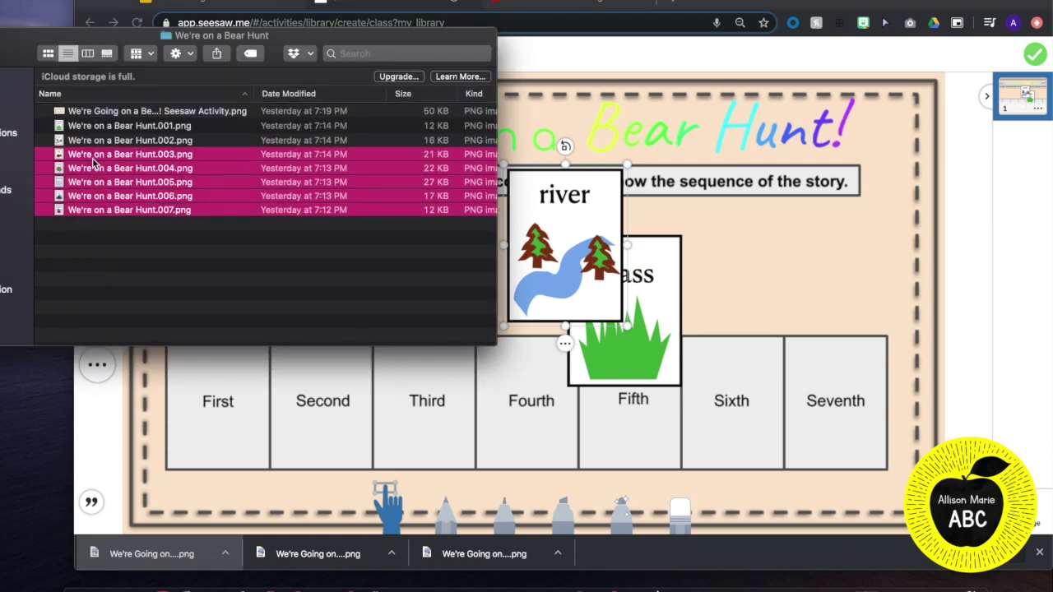
pyautogui.moveTo(94, 162); pyautogui.dragTo(601, 258)
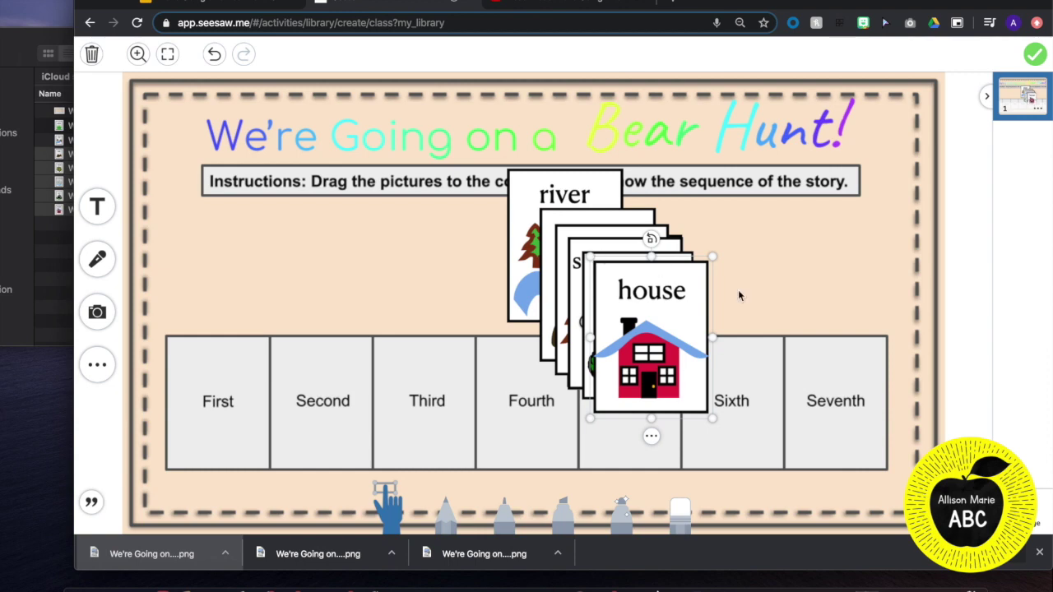
# - Spread the stacked cards into a row above the boxes, resizing house and cave to match
pyautogui.moveTo(696, 265); pyautogui.dragTo(222, 242)
pyautogui.moveTo(191, 277); pyautogui.dragTo(230, 250)
pyautogui.click(641, 331)
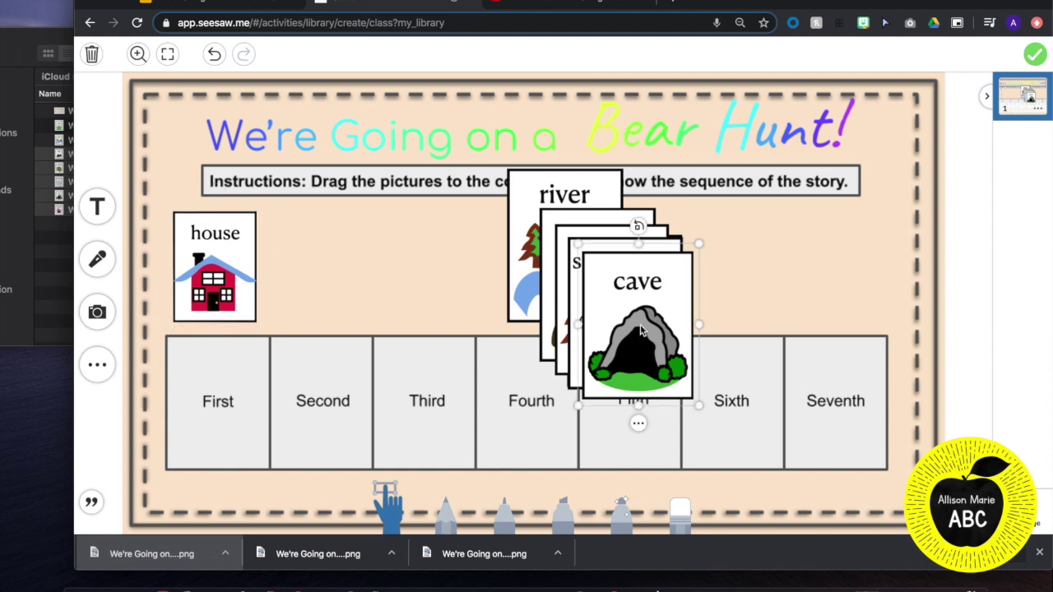
pyautogui.moveTo(698, 248); pyautogui.dragTo(687, 280)
pyautogui.moveTo(625, 346); pyautogui.dragTo(315, 263)
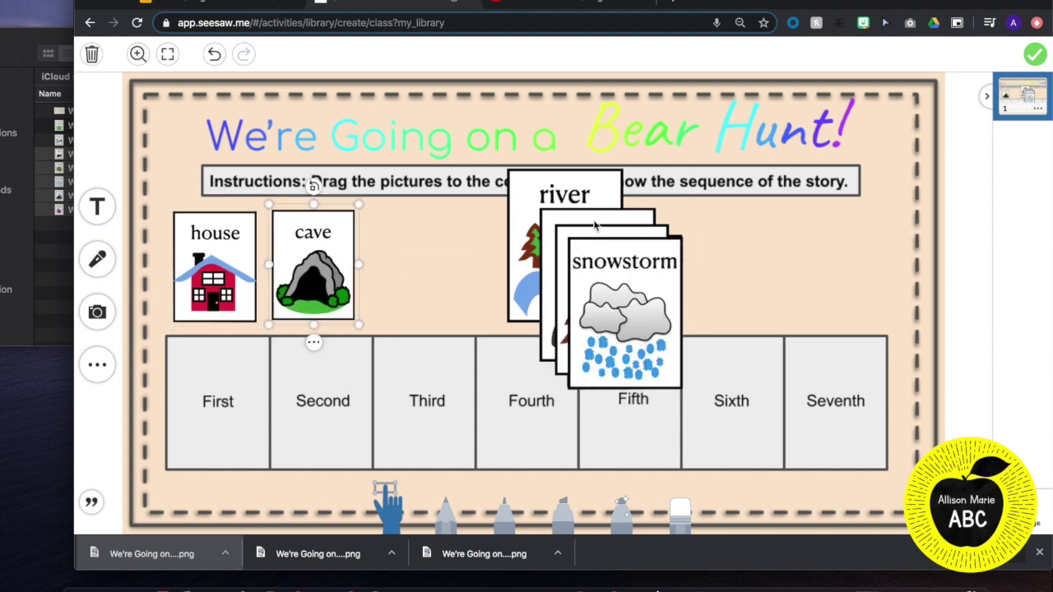
pyautogui.moveTo(626, 280); pyautogui.dragTo(413, 264)
pyautogui.moveTo(613, 296); pyautogui.dragTo(519, 263)
pyautogui.moveTo(609, 313); pyautogui.dragTo(846, 272)
pyautogui.moveTo(625, 362); pyautogui.dragTo(736, 263)
pyautogui.moveTo(565, 198); pyautogui.dragTo(630, 247)
# - Enlarge the snowstorm and mud cards, align mud and grass in the row, and save the template
pyautogui.click(518, 263)
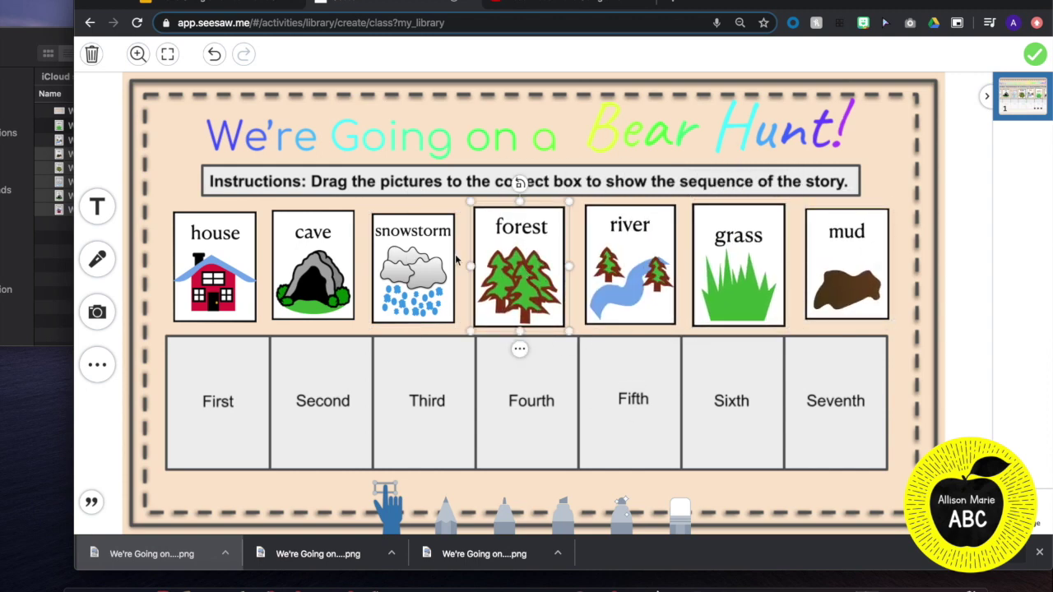
pyautogui.click(463, 220)
pyautogui.moveTo(459, 211); pyautogui.dragTo(441, 237)
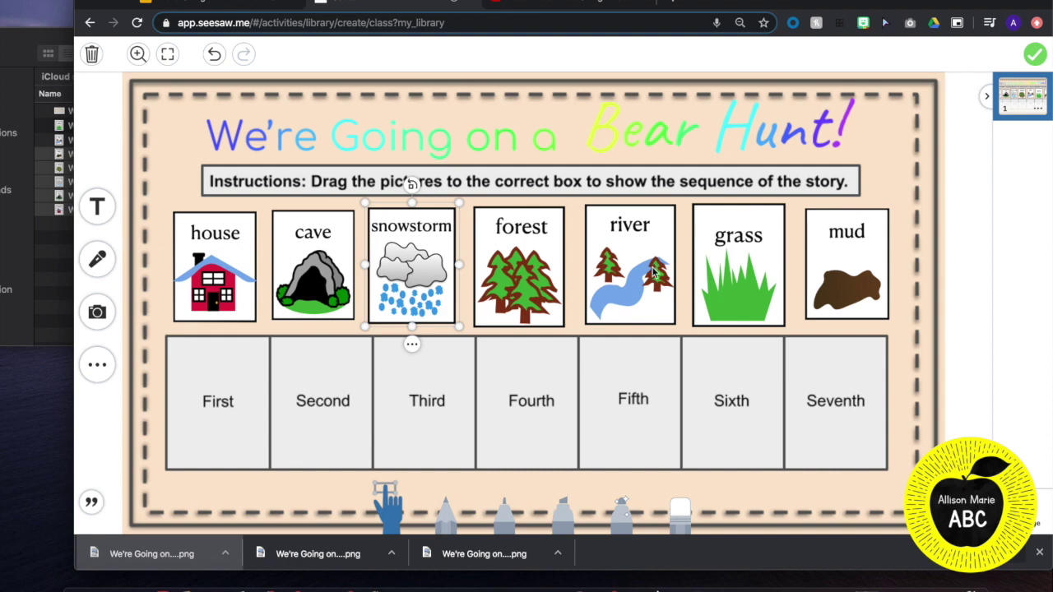
pyautogui.click(866, 249)
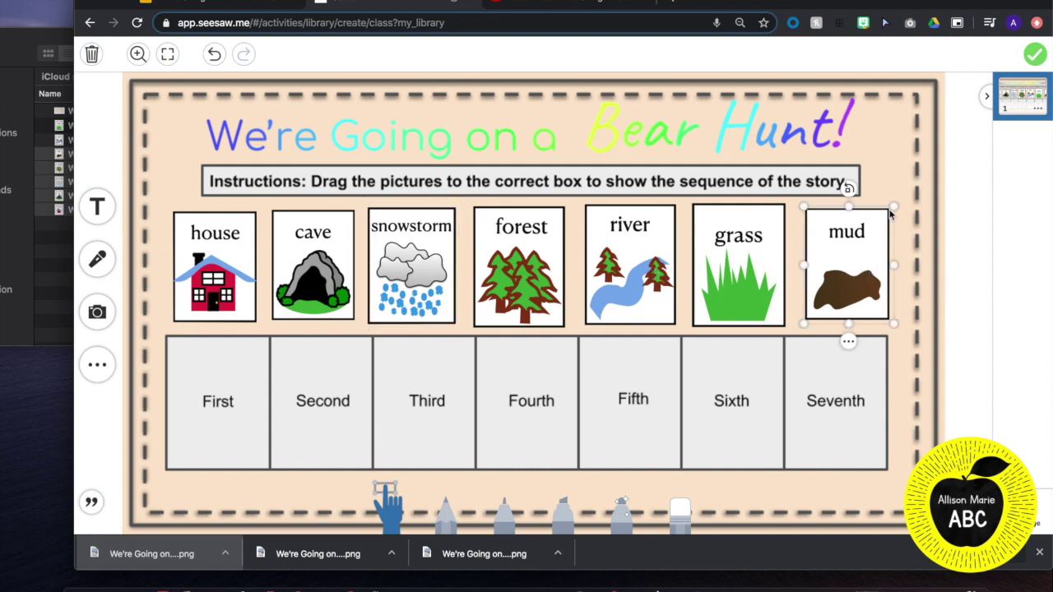
pyautogui.moveTo(889, 214); pyautogui.dragTo(872, 341)
pyautogui.moveTo(888, 248); pyautogui.dragTo(887, 248)
pyautogui.moveTo(750, 267); pyautogui.dragTo(755, 230)
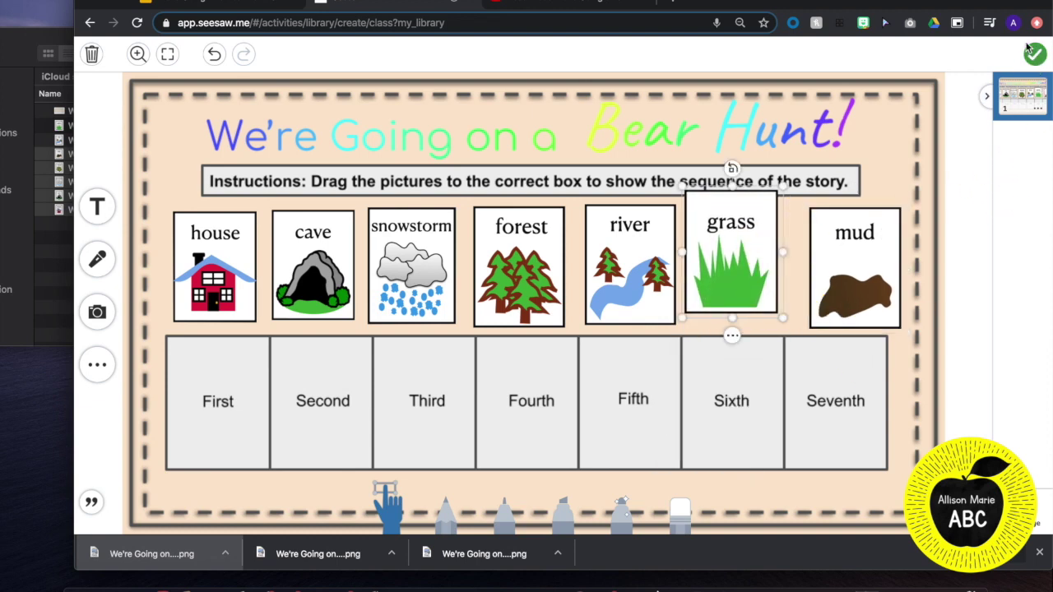
pyautogui.moveTo(751, 286); pyautogui.dragTo(760, 299)
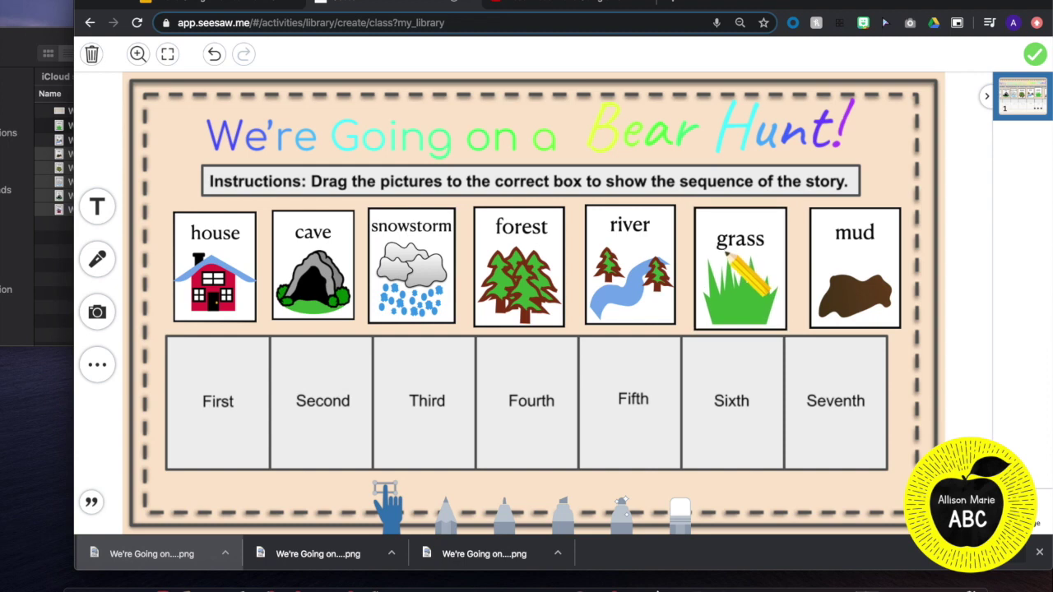
pyautogui.click(1026, 65)
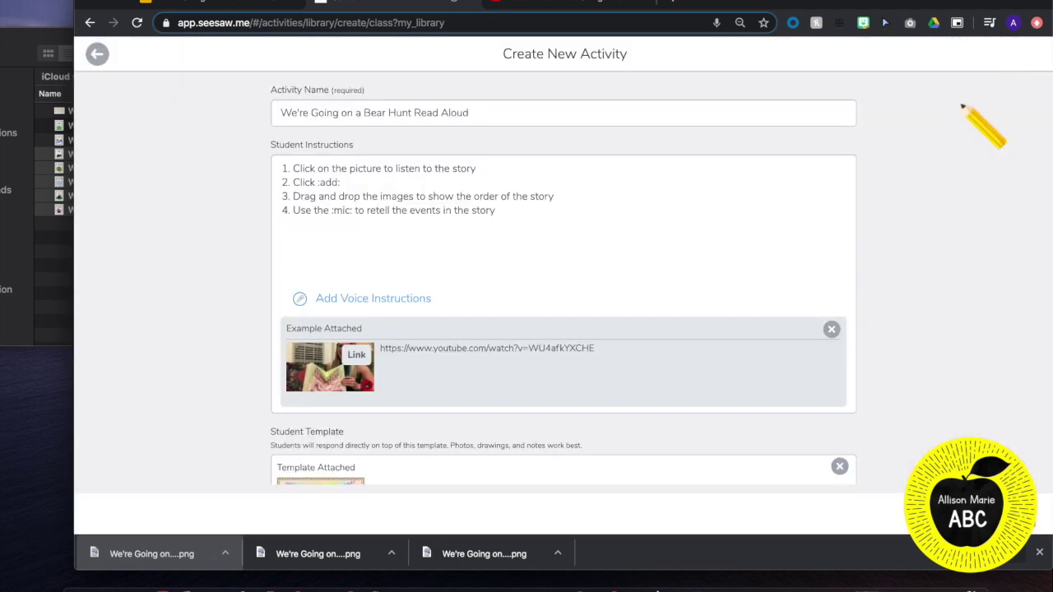
# - Assign the Bear Hunt activity to Test Class and open that class's activities list
pyautogui.scroll(-3, 872, 196)
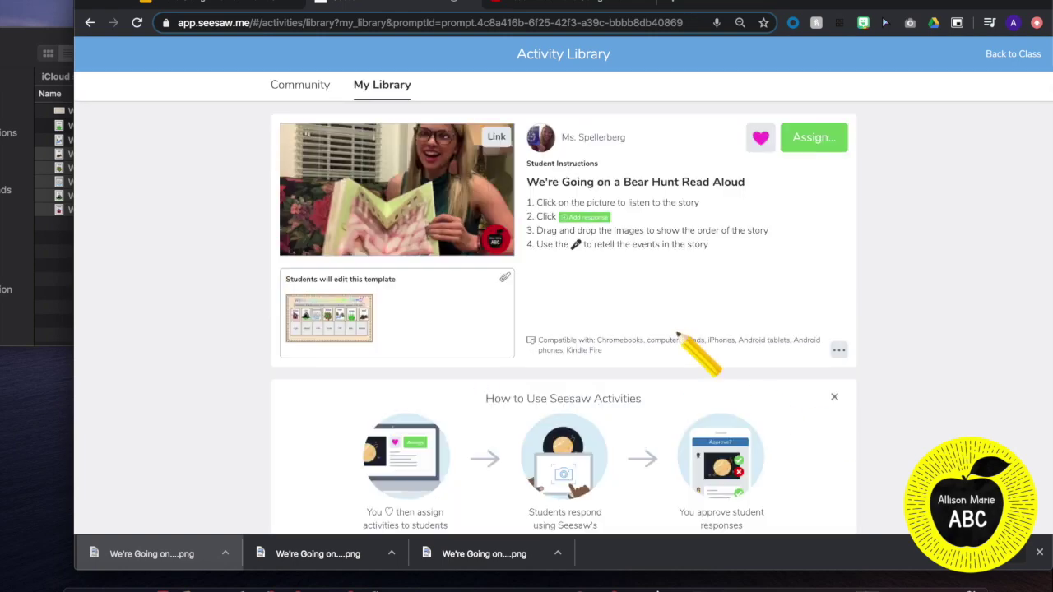
pyautogui.click(826, 142)
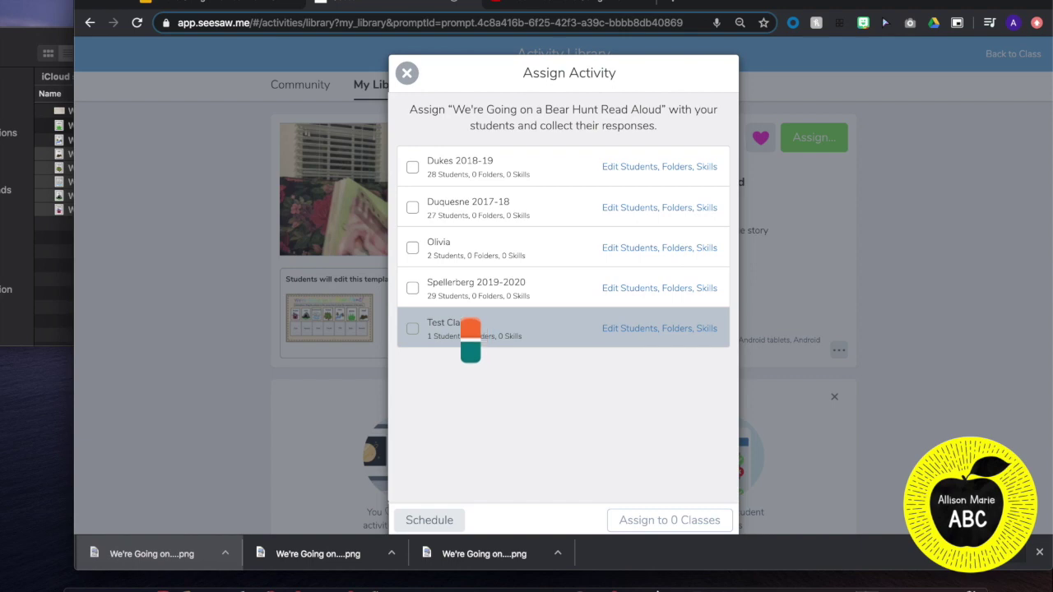
pyautogui.click(492, 329)
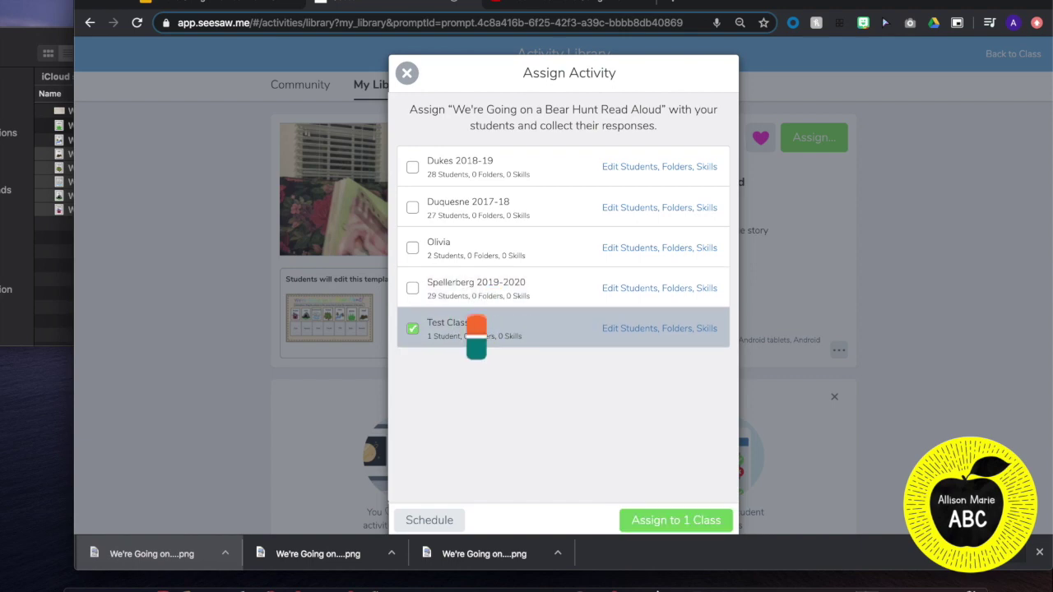
pyautogui.click(677, 520)
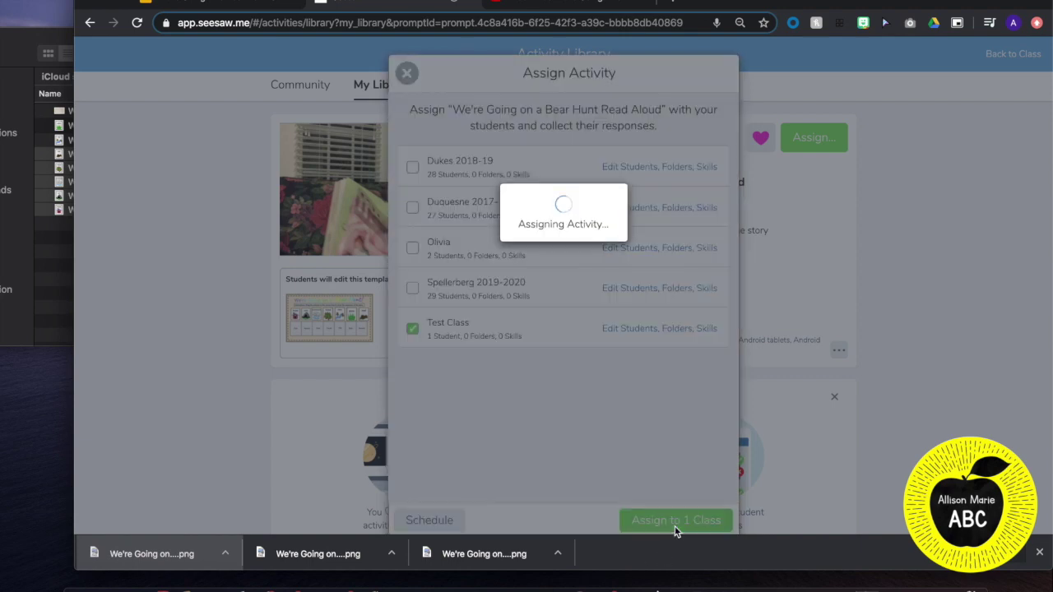
pyautogui.click(563, 356)
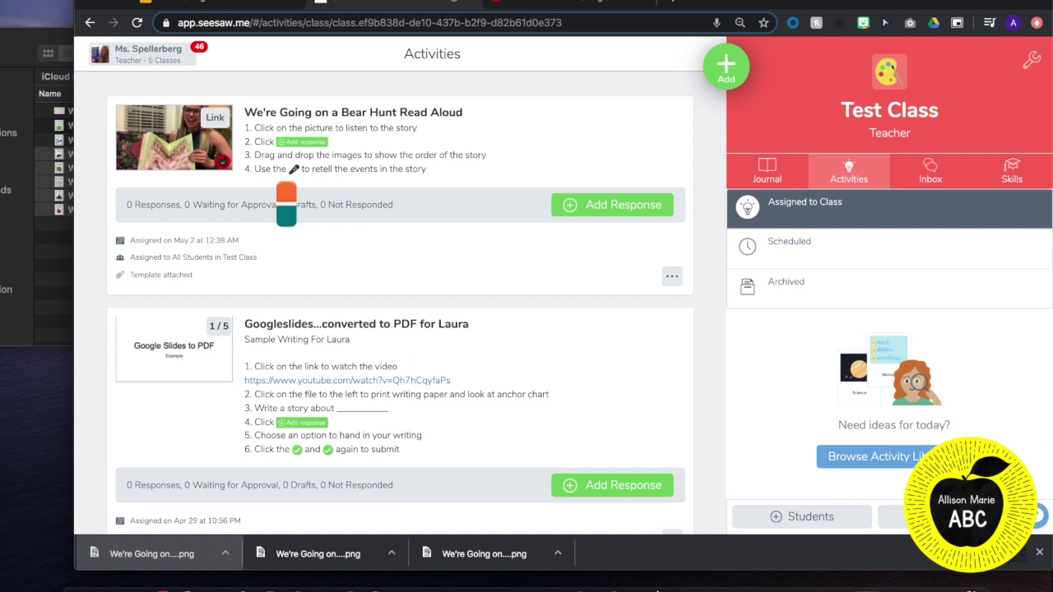
# - Preview the read-aloud video, then begin a Bear Hunt response as the sample student
pyautogui.click(173, 139)
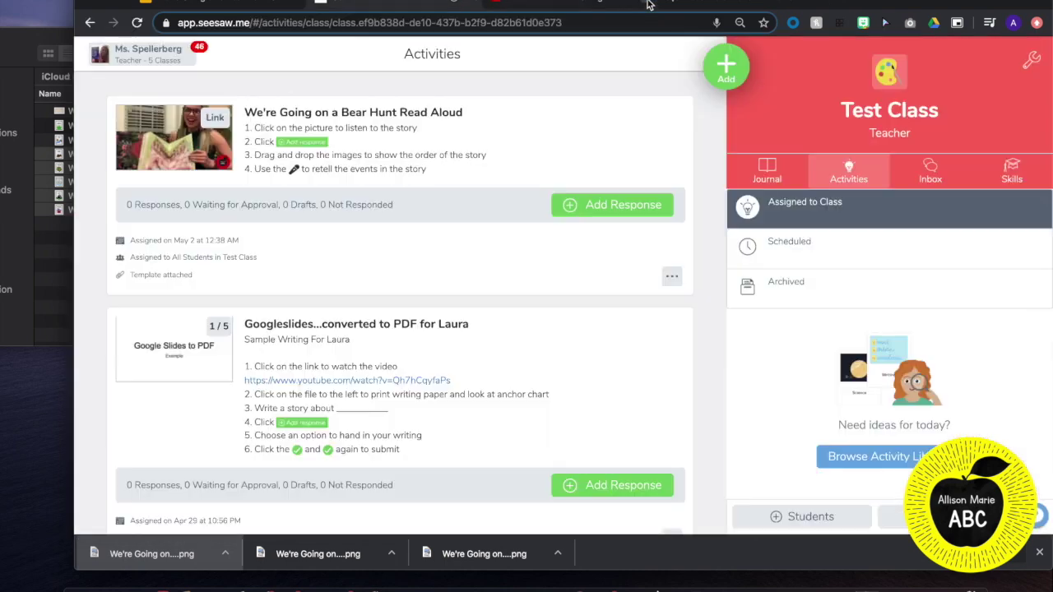
pyautogui.click(597, 210)
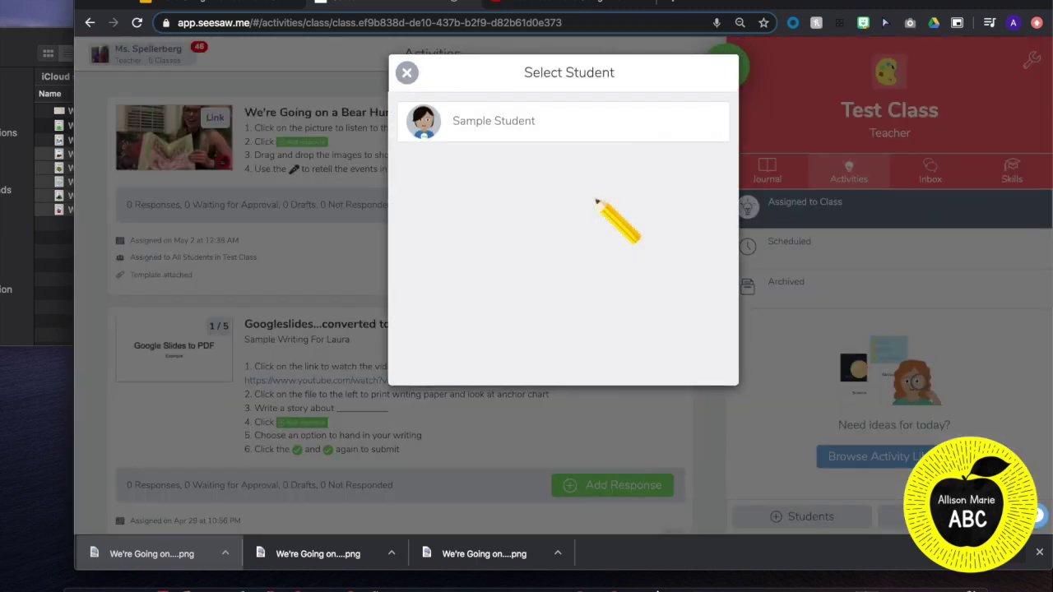
pyautogui.click(511, 132)
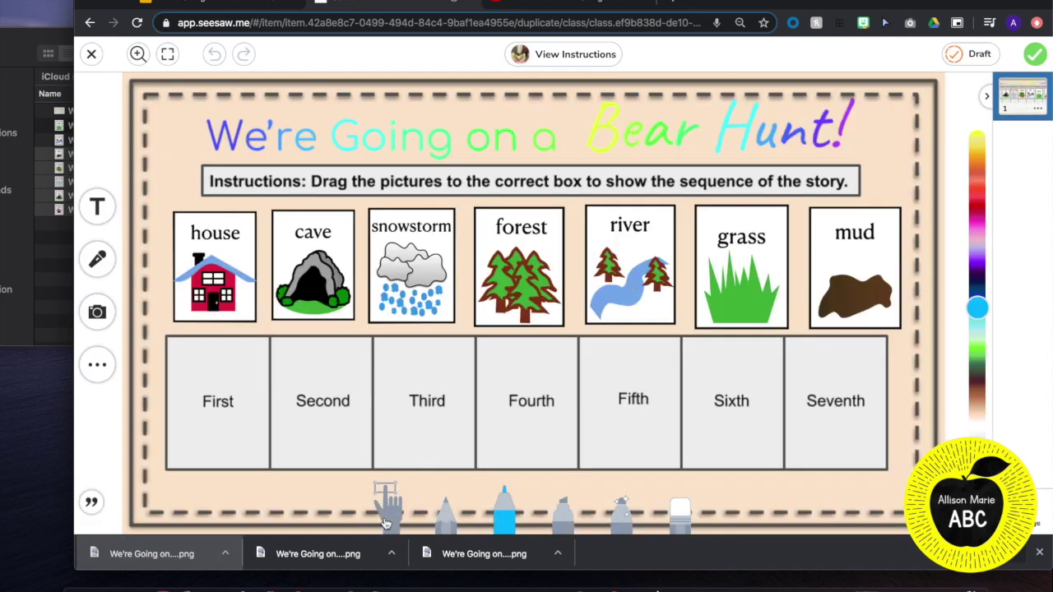
# - Place the snowstorm card in the Fourth box and the cave card in the Seventh, then submit
pyautogui.click(396, 519)
pyautogui.moveTo(423, 284); pyautogui.dragTo(432, 411)
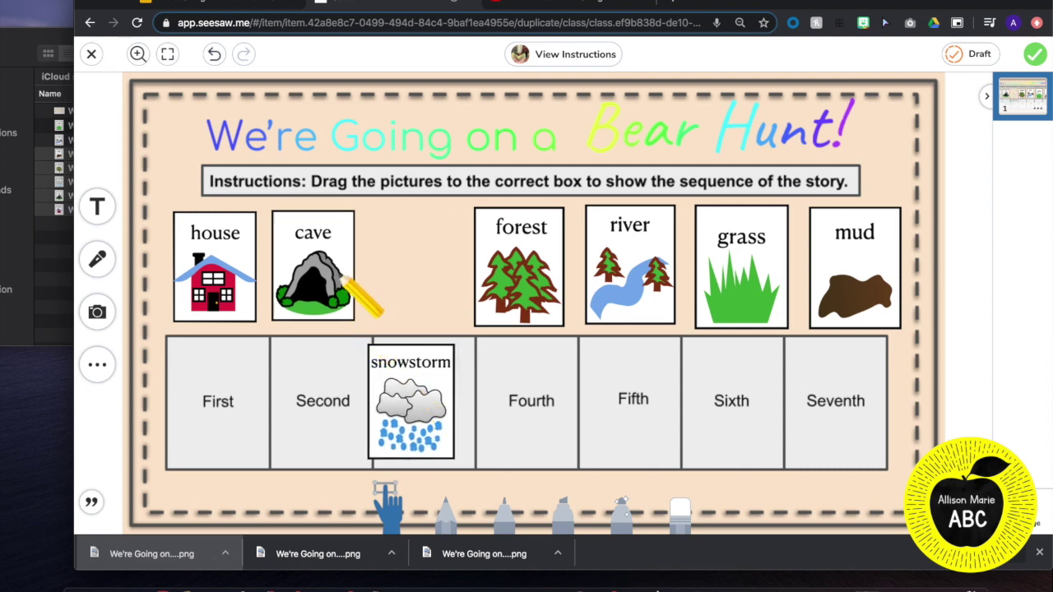
pyautogui.moveTo(350, 230); pyautogui.dragTo(650, 399)
pyautogui.moveTo(743, 414); pyautogui.dragTo(864, 422)
pyautogui.moveTo(386, 387); pyautogui.dragTo(539, 403)
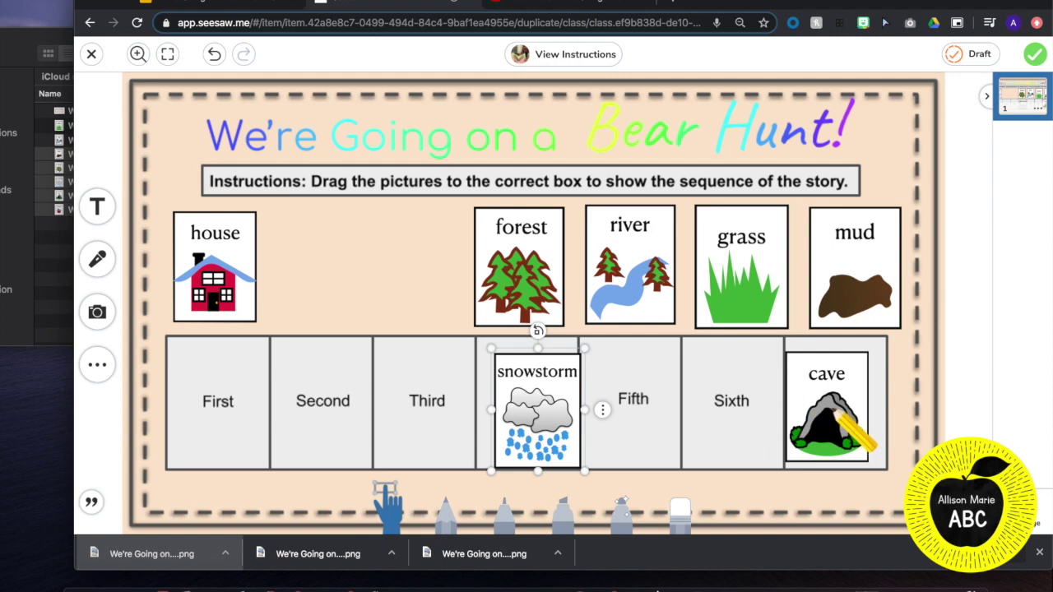
pyautogui.click(1037, 55)
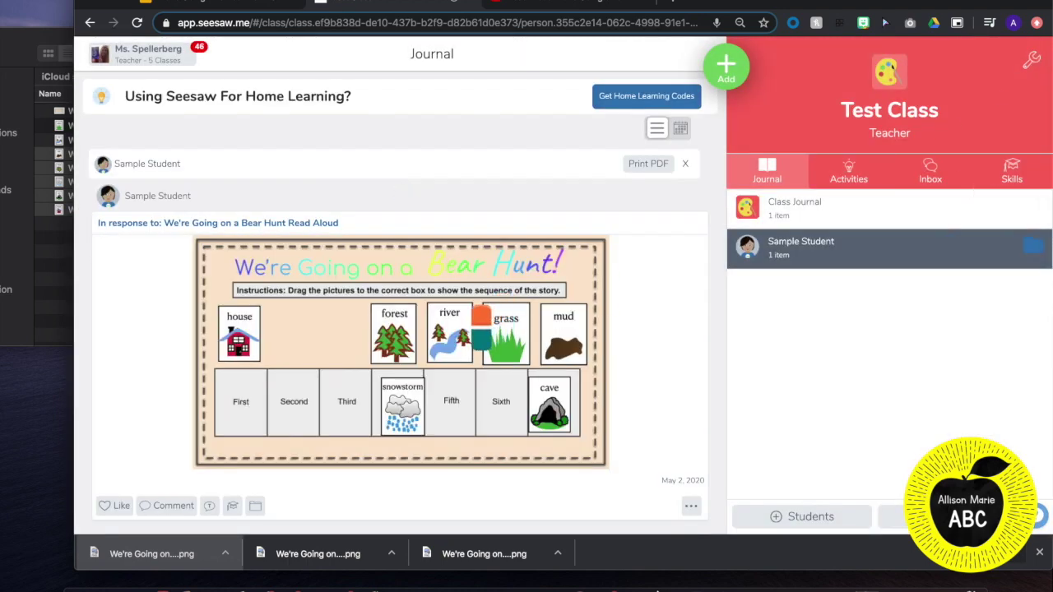
pyautogui.scroll(-1, 482, 325)
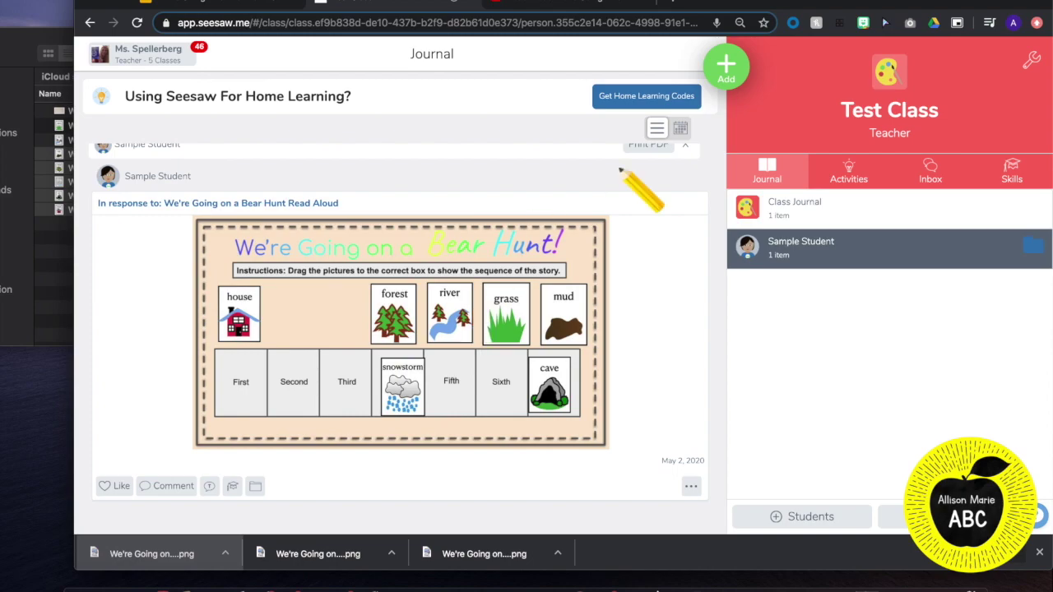